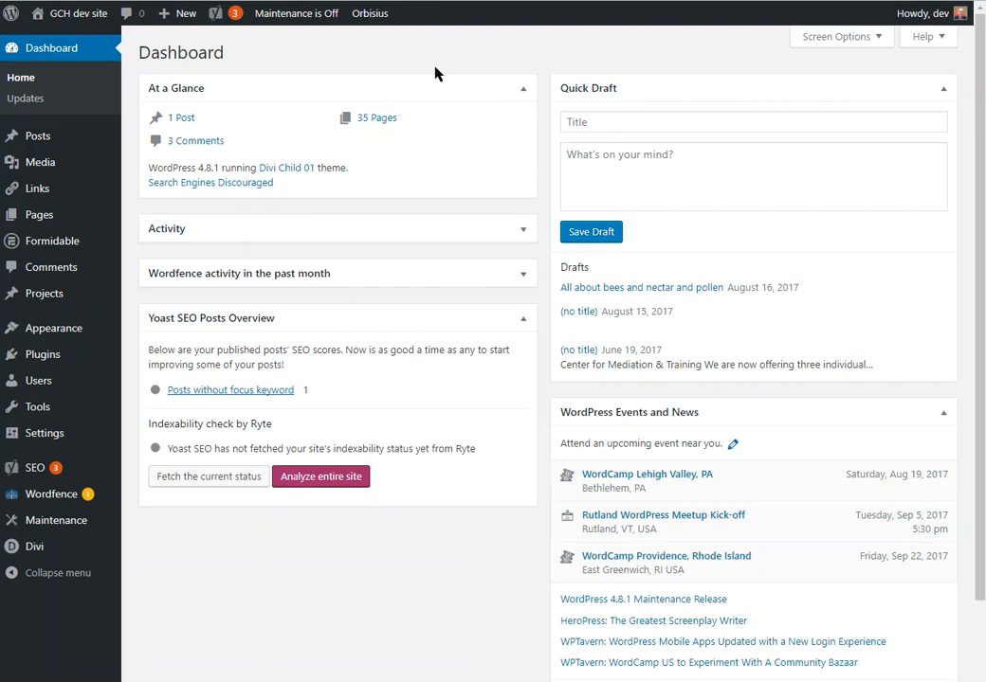
Step: Create a new post titled "Bees and the miracle of pollination"
mouse_move(37, 139)
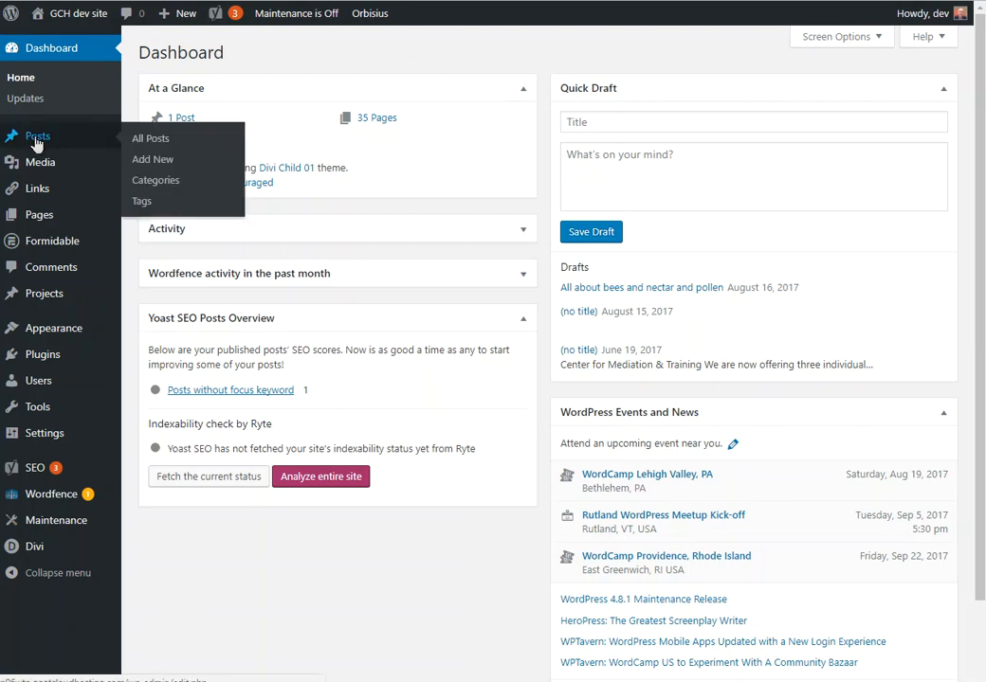
click(149, 166)
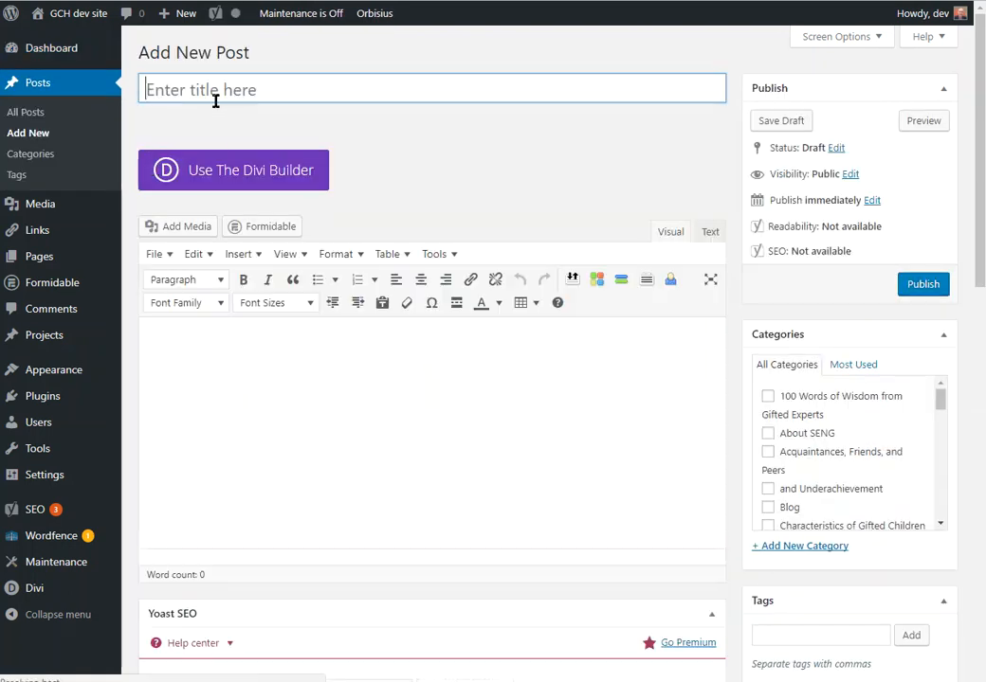
text(Bees pollination)
key(BackSpace)
key(BackSpace)
key(BackSpace)
text(ing)
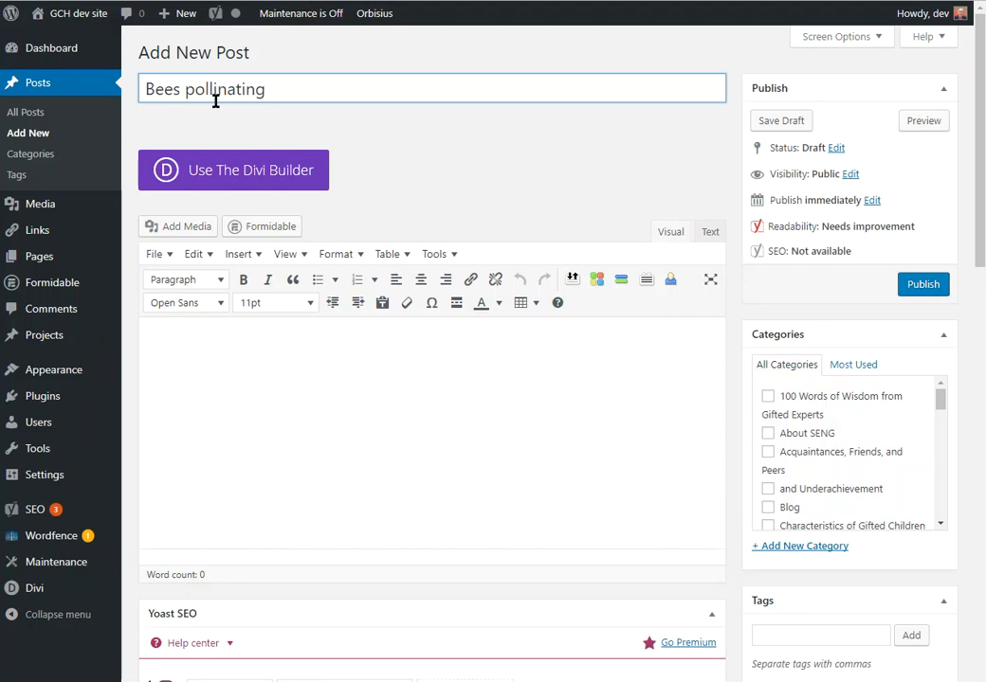
key(BackSpace)
key(BackSpace)
text(on)
key(ctrl+Left)
key(Left)
text(and the miracle of)
Step: Upload the image bee-daisy.jpg to the media library from the post's body
click(291, 336)
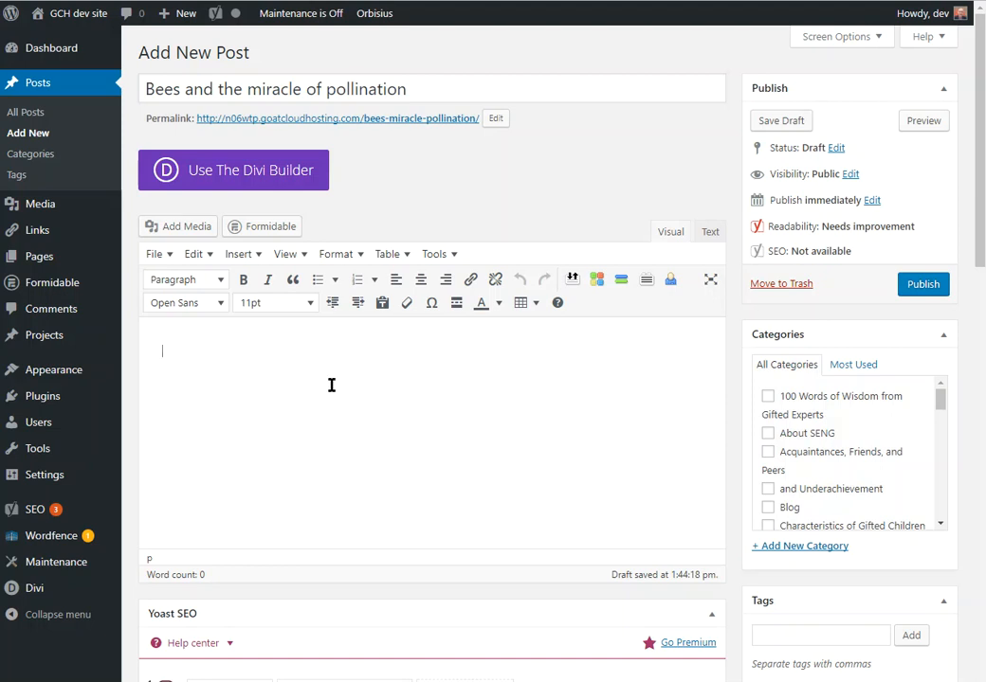
click(183, 233)
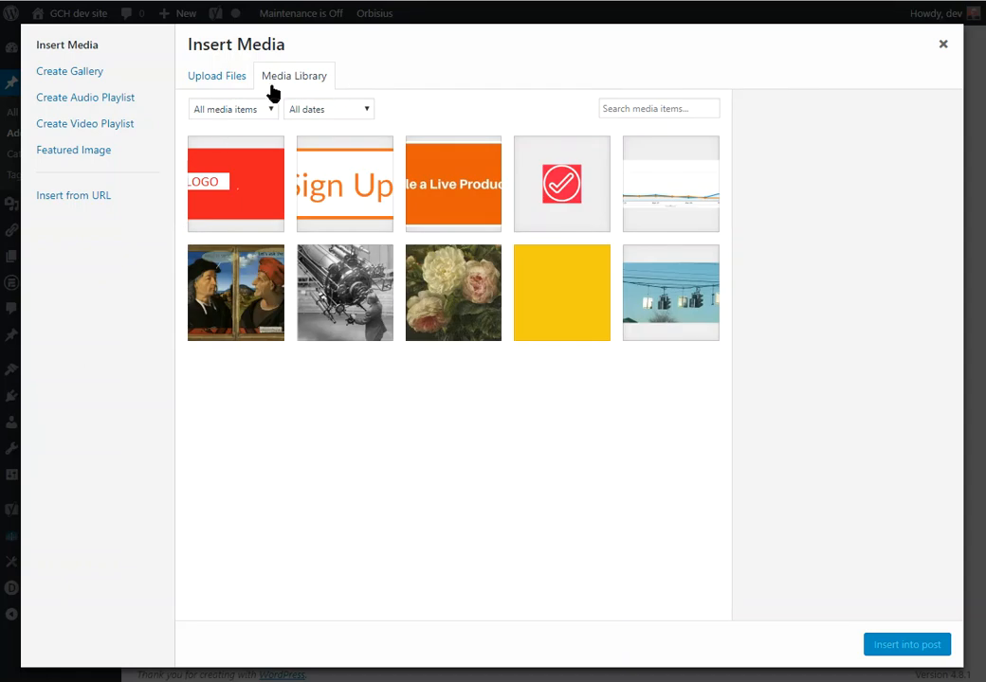
click(220, 84)
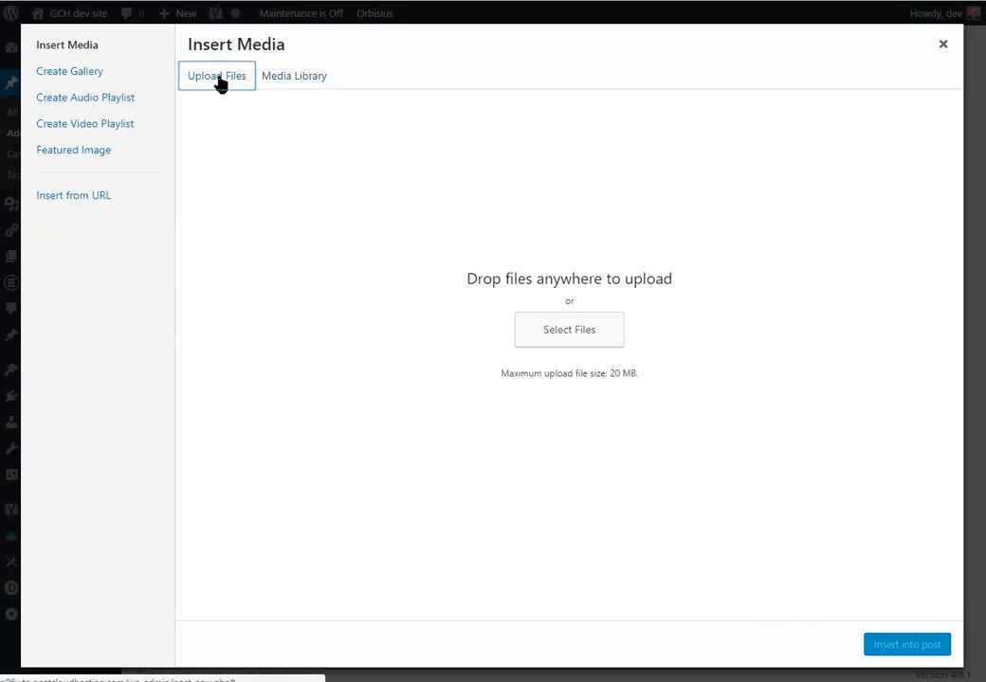
click(570, 328)
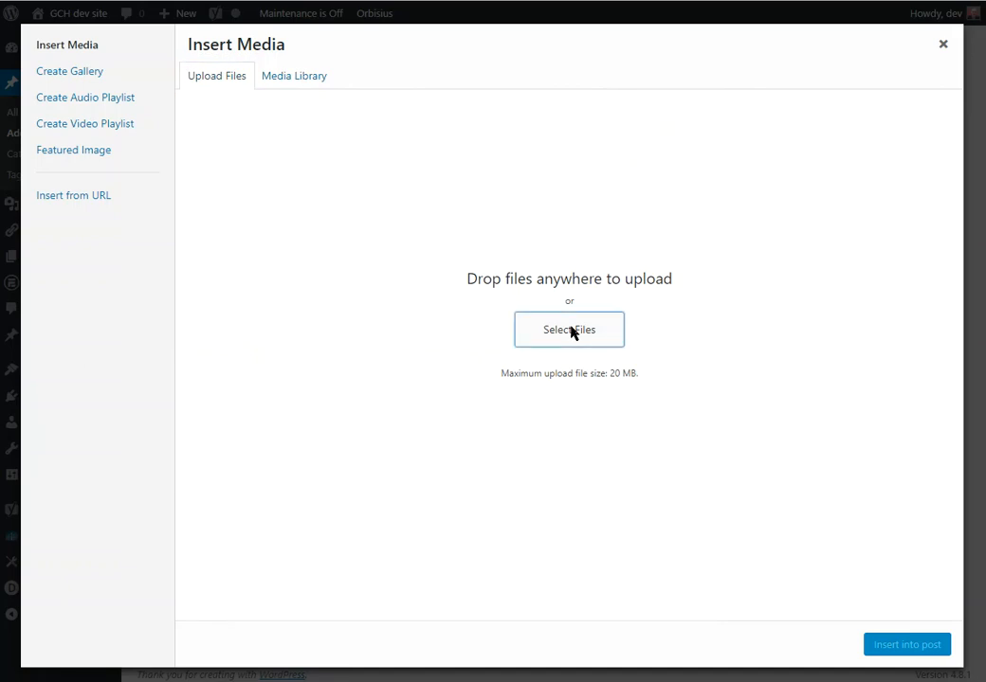
double_click(241, 301)
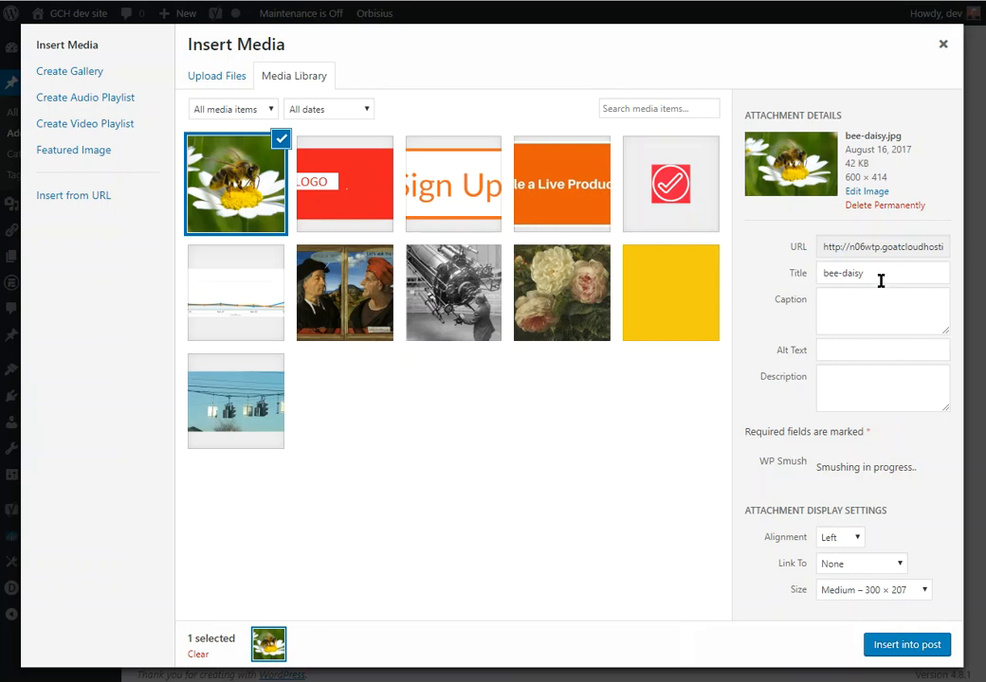
Step: Set the alt text of the uploaded bee-daisy image to "Bee extracting nectar from a daisy. Lots of pollen!"
click(852, 349)
click(870, 356)
key(Home)
key(Right)
key(Right)
key(Right)
key(Right)
key(Right)
key(Right)
key(Right)
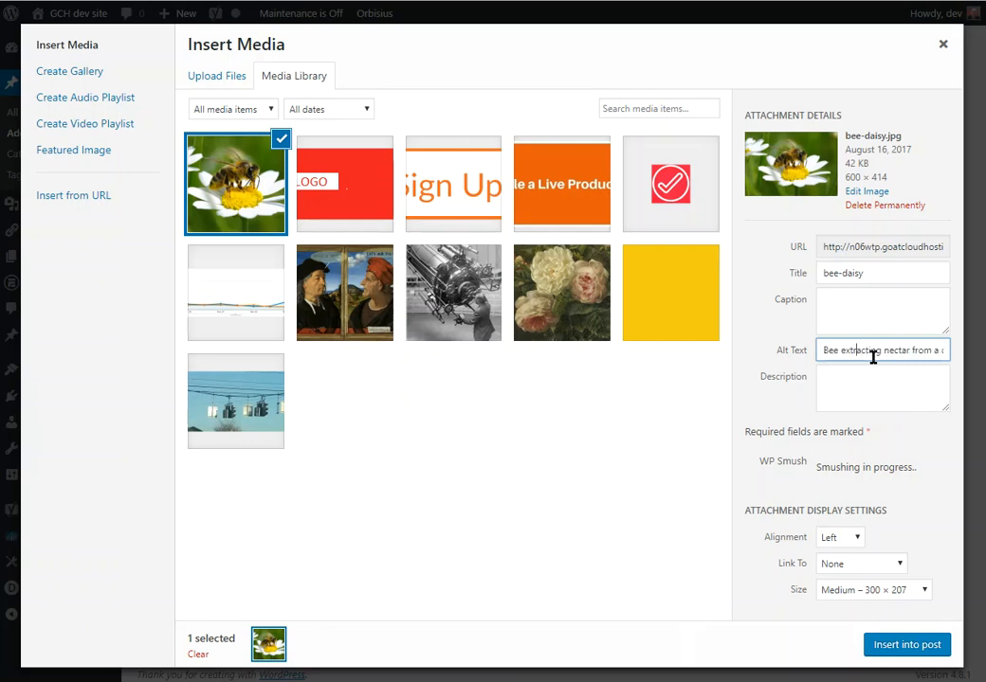
key(Right)
key(Right)
key(Right)
key(Right)
key(Right)
key(Right)
key(Right)
key(Right)
key(Right)
key(Right)
key(Right)
key(Right)
key(Right)
key(Right)
key(Right)
key(Right)
key(Right)
key(Right)
key(Right)
key(Right)
text(!)
text(!)
text(!)
Step: Insert the bee-daisy image into the post at medium size with left alignment and save the post as a draft
drag(748, 111, 886, 131)
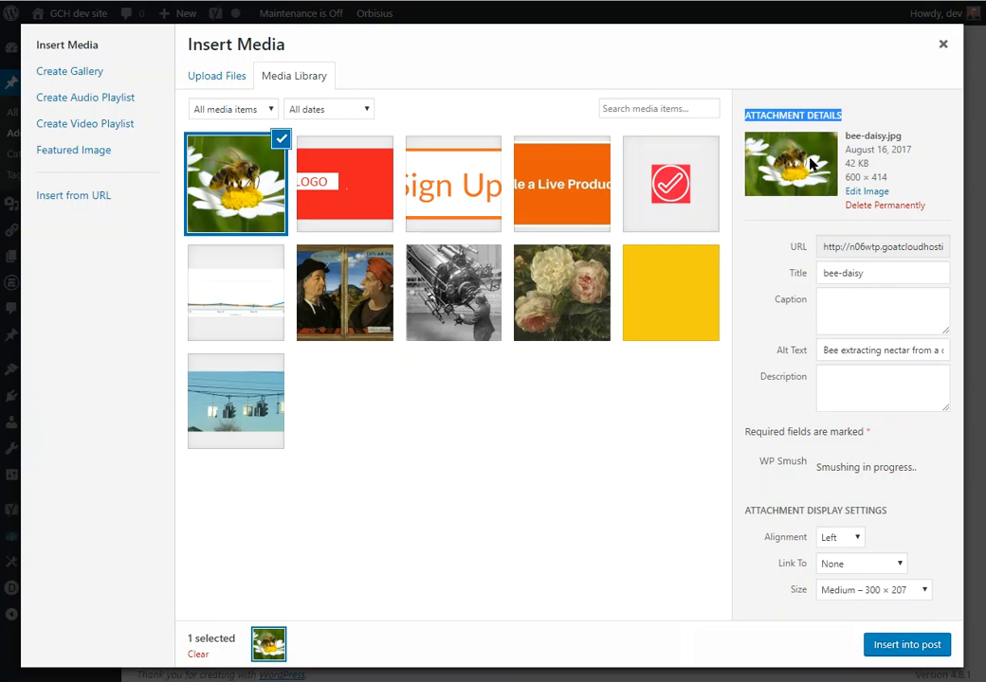
double_click(854, 350)
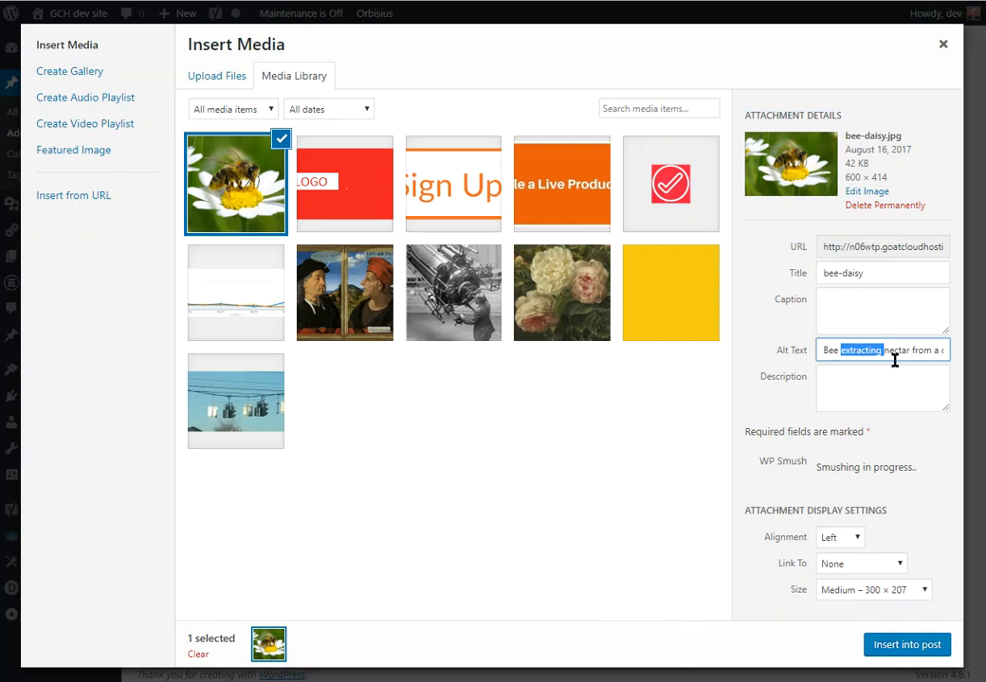
double_click(895, 349)
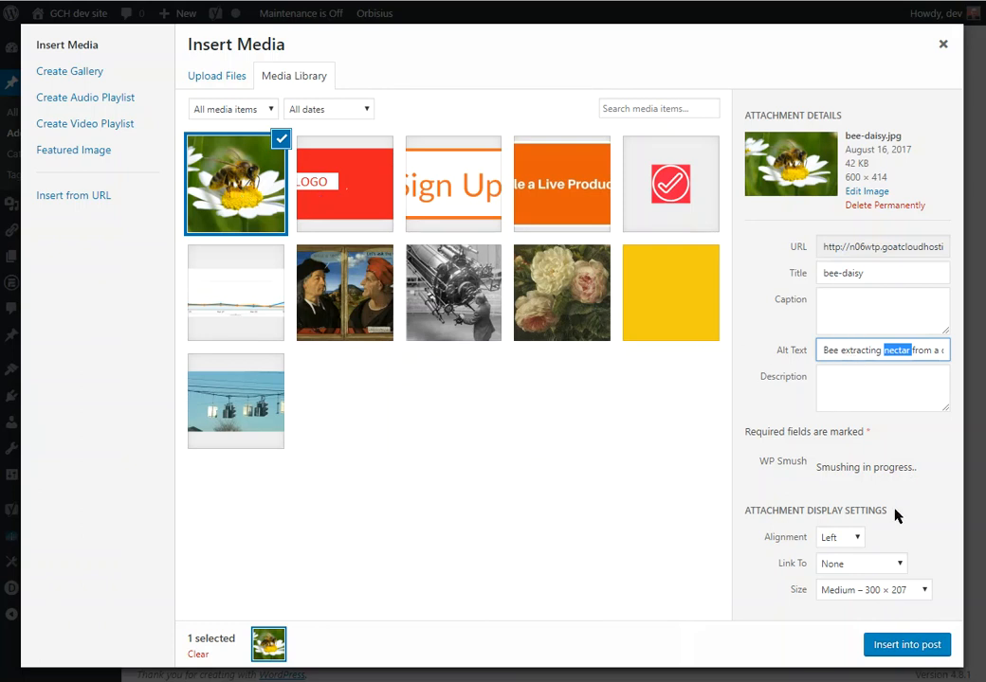
click(908, 648)
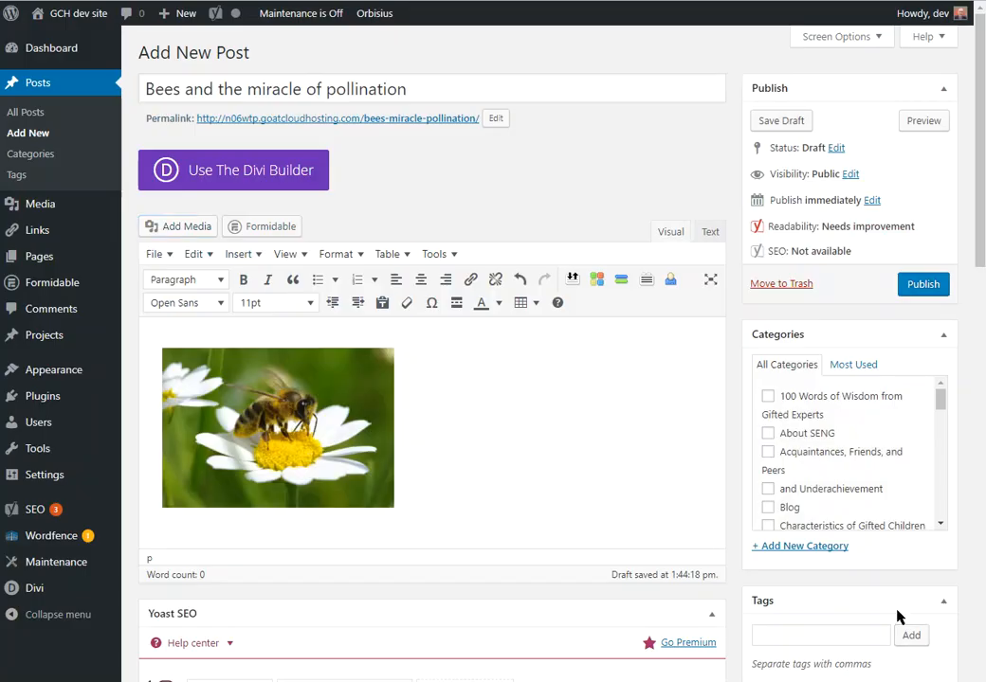
click(773, 123)
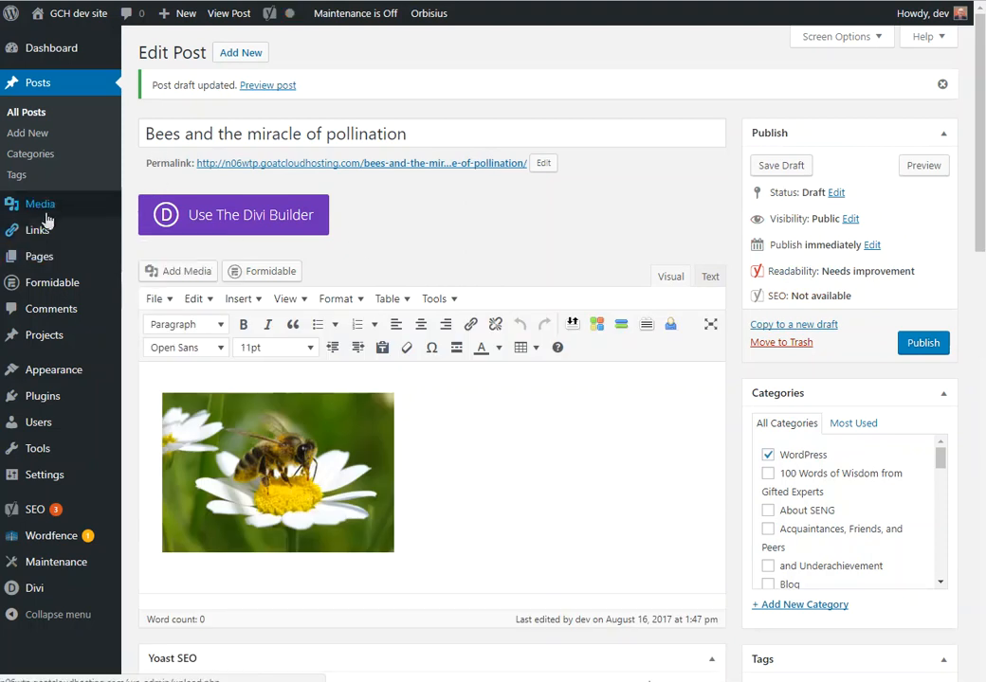
Step: Open the media library in a new tab and examine the alt text in the bee-daisy image's attachment details
mouse_move(44, 213)
right_click(142, 206)
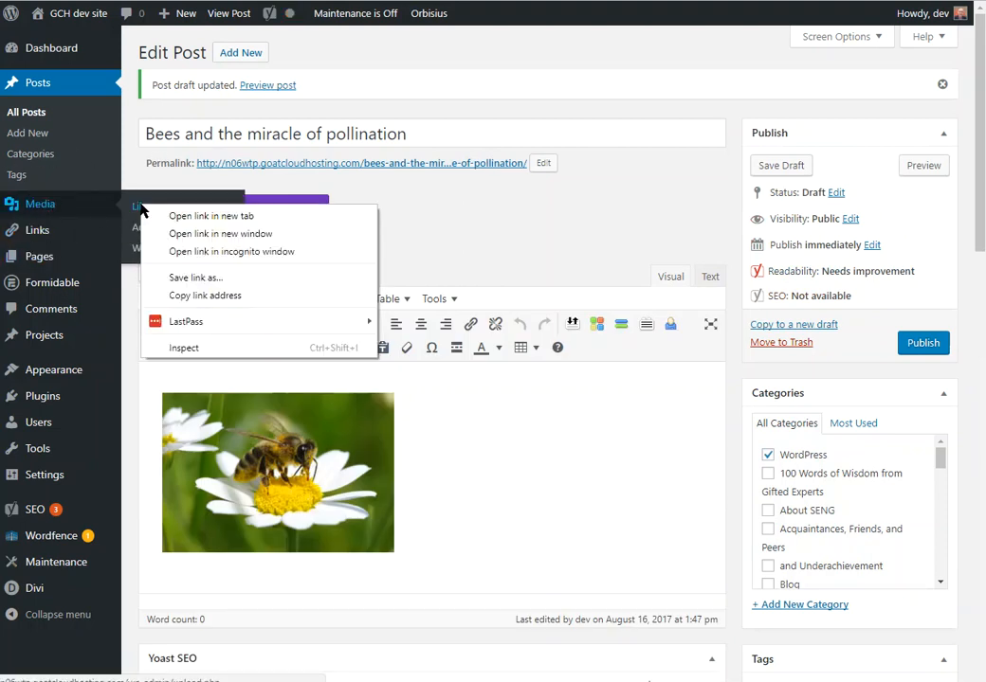
click(171, 215)
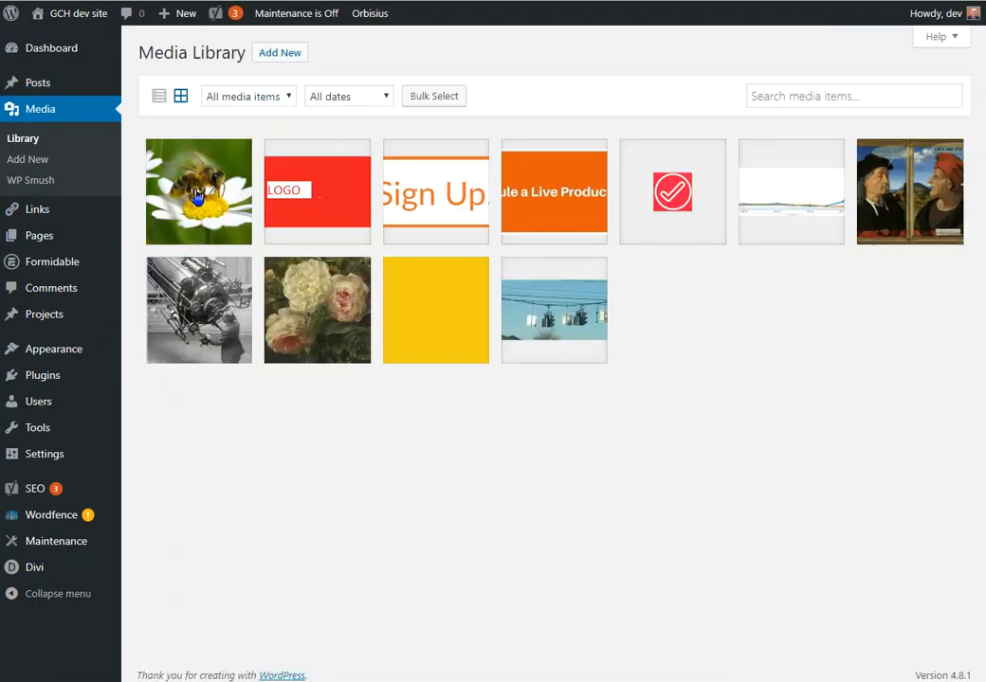
click(198, 198)
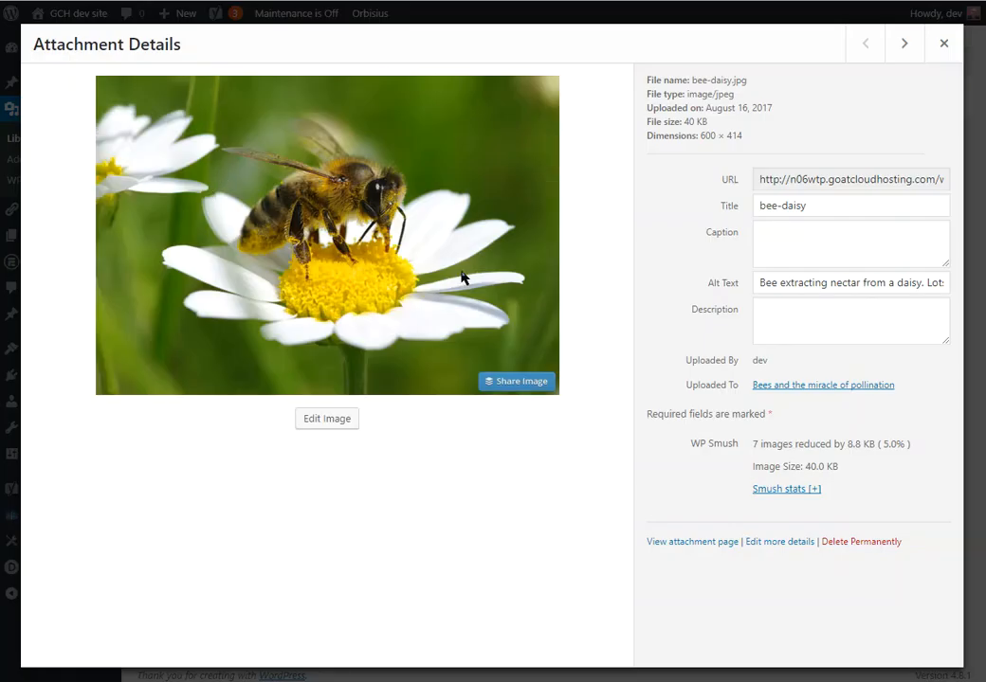
click(847, 287)
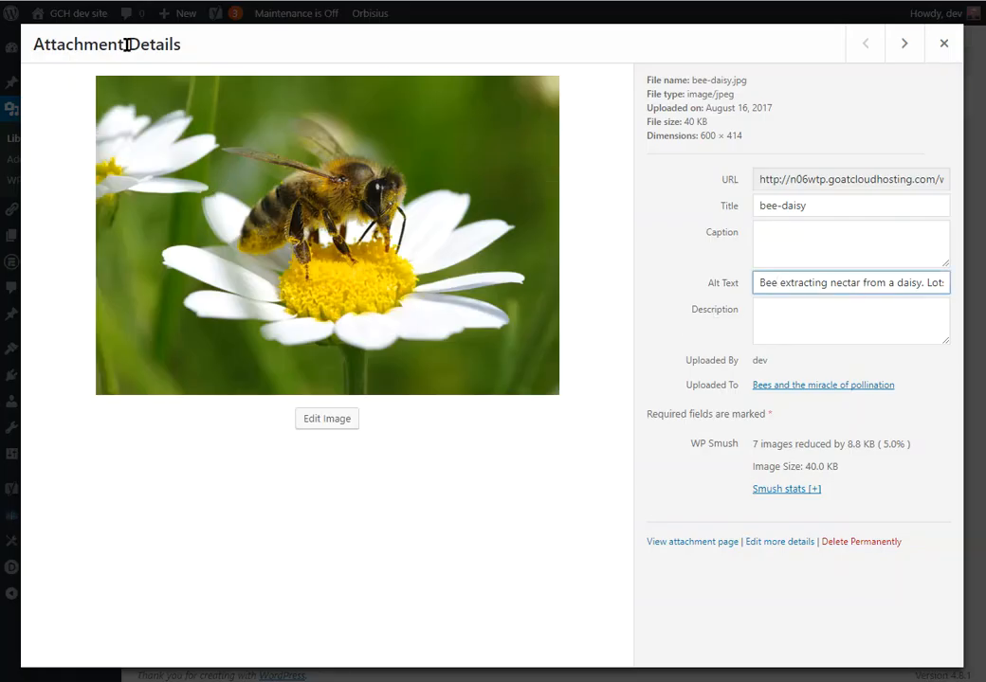
drag(188, 48, 36, 43)
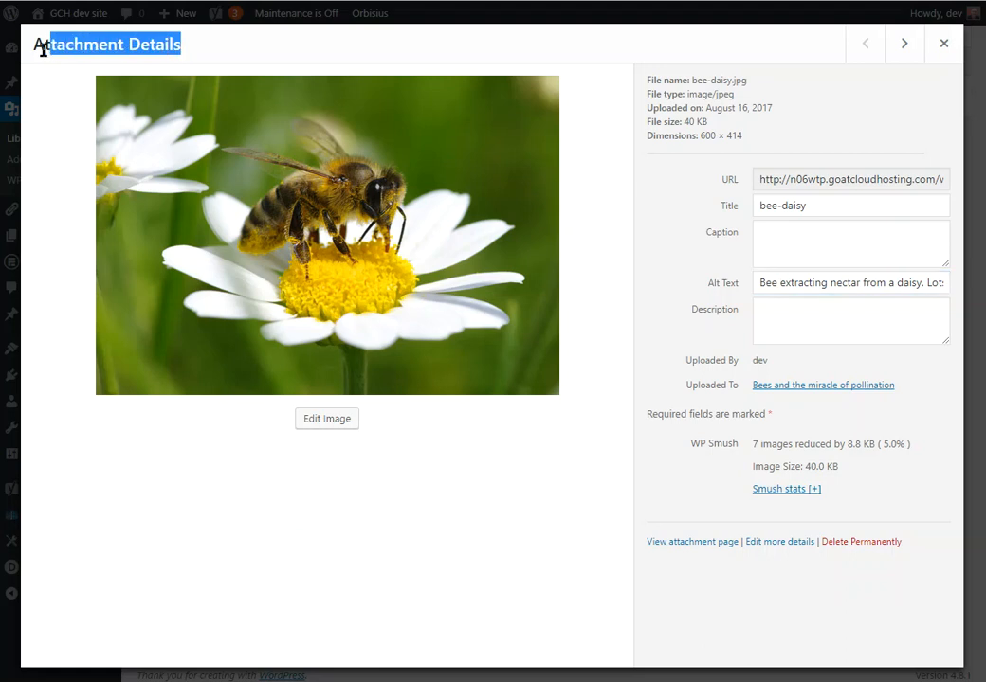
click(781, 282)
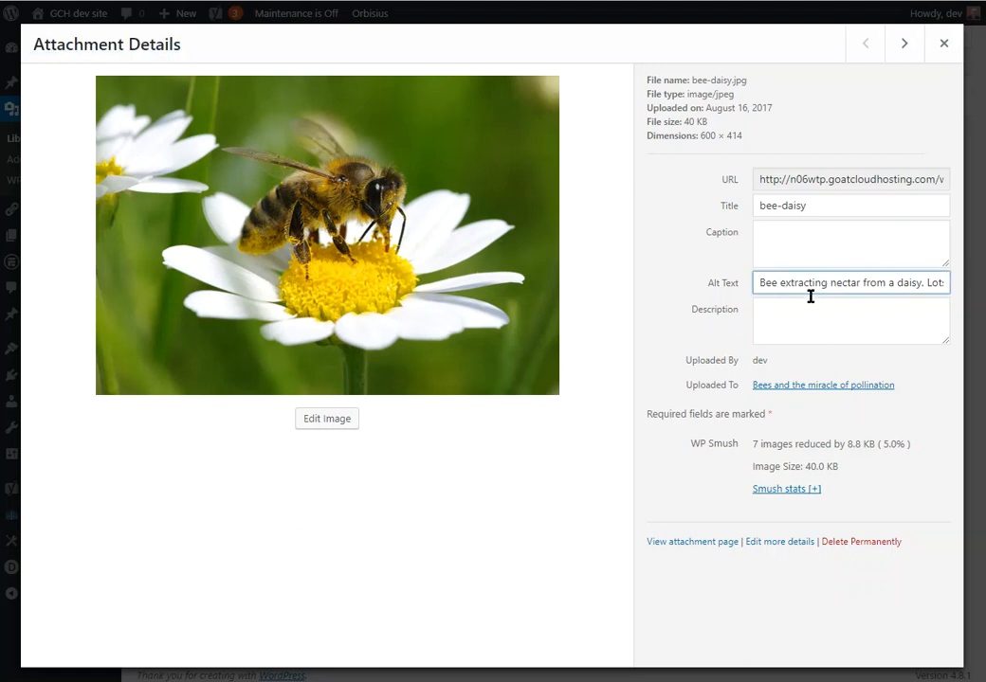
click(943, 48)
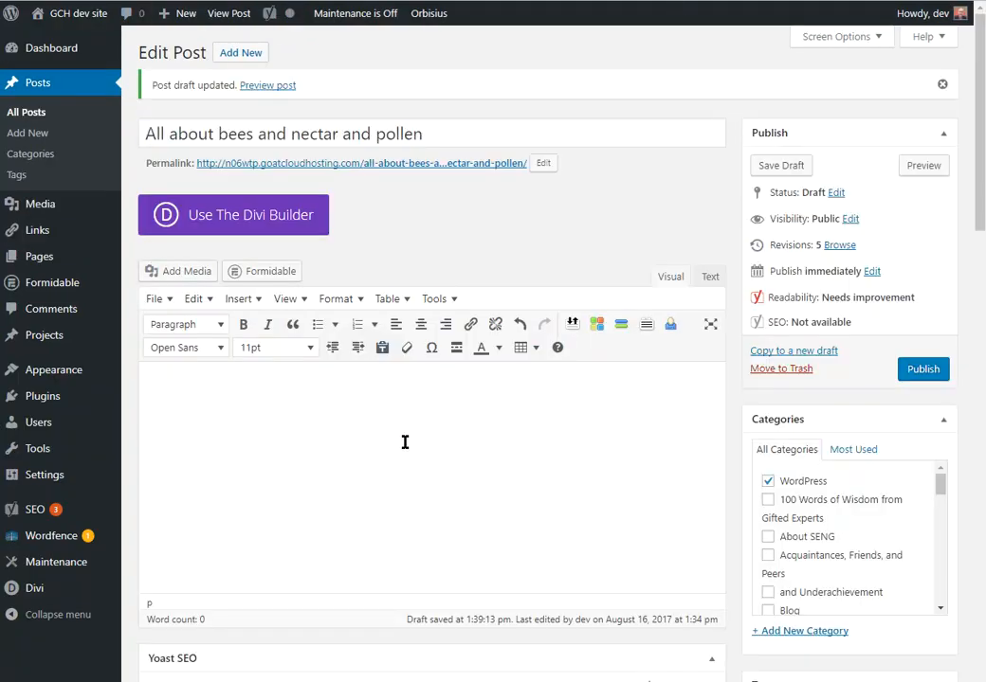
scroll(336, 434, down, 2)
scroll(339, 417, up, 2)
click(345, 400)
click(556, 55)
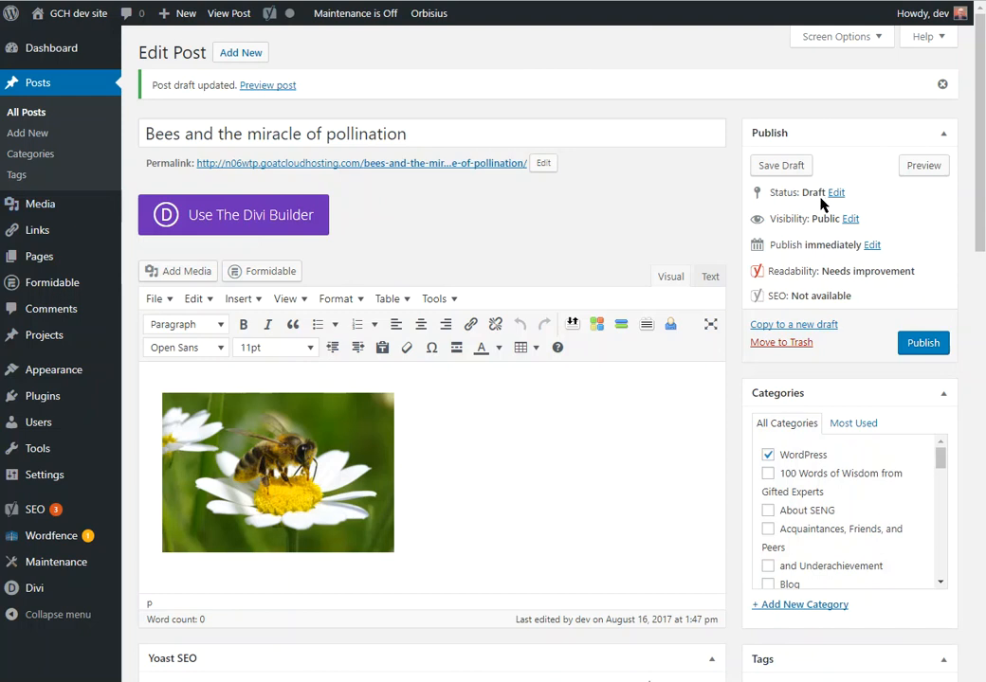
Step: Shorten the alternative text of the bee image in the post to "Bee extracting nectar from a daisy." and save the draft
click(296, 467)
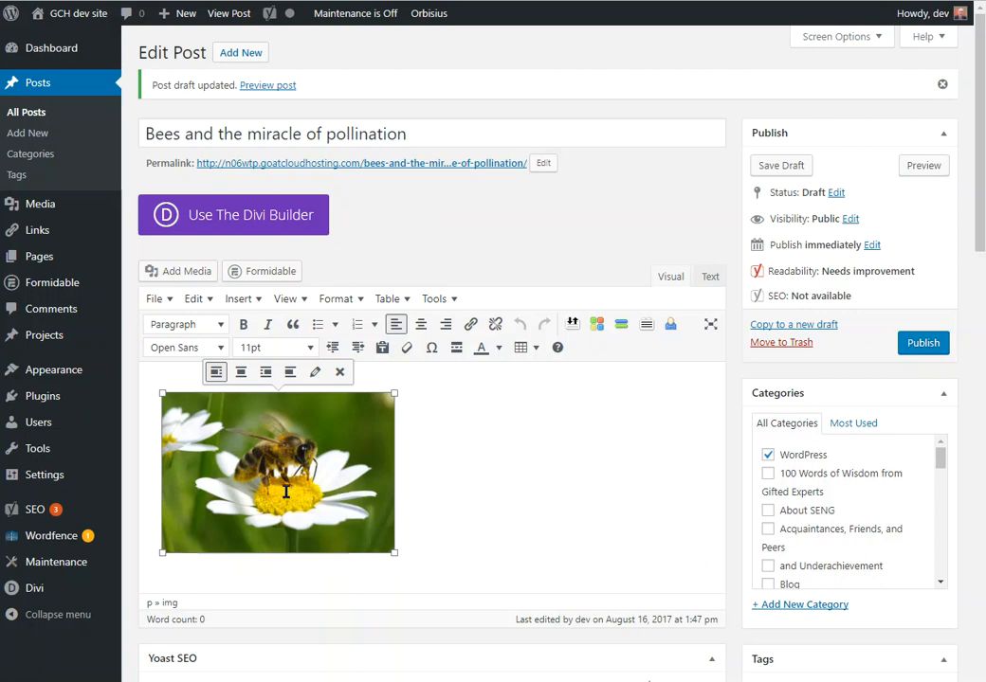
click(461, 475)
click(268, 453)
click(315, 372)
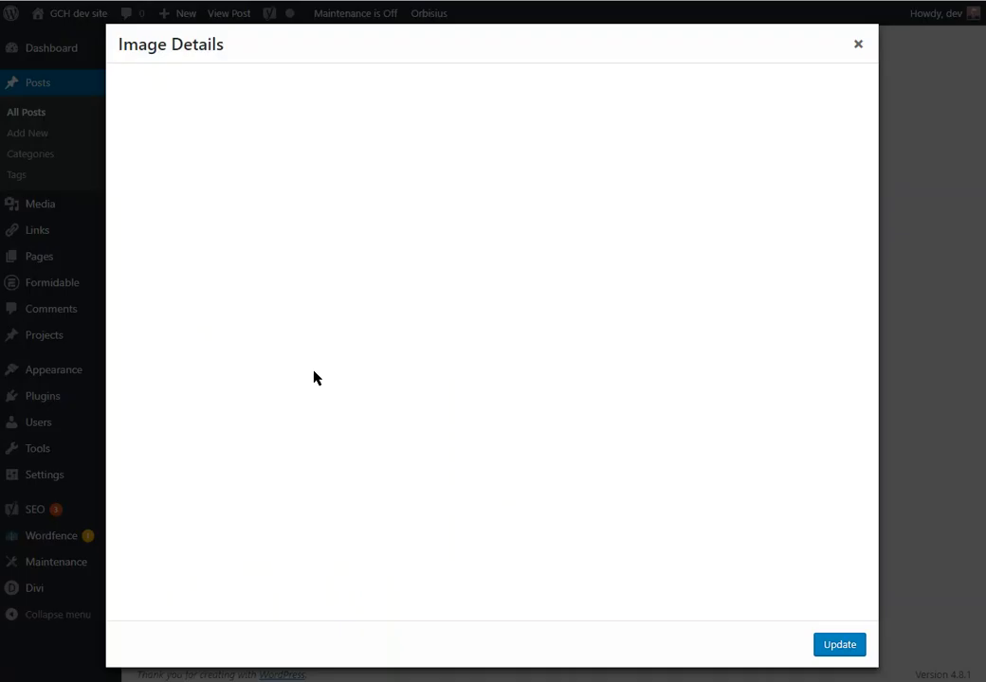
click(311, 126)
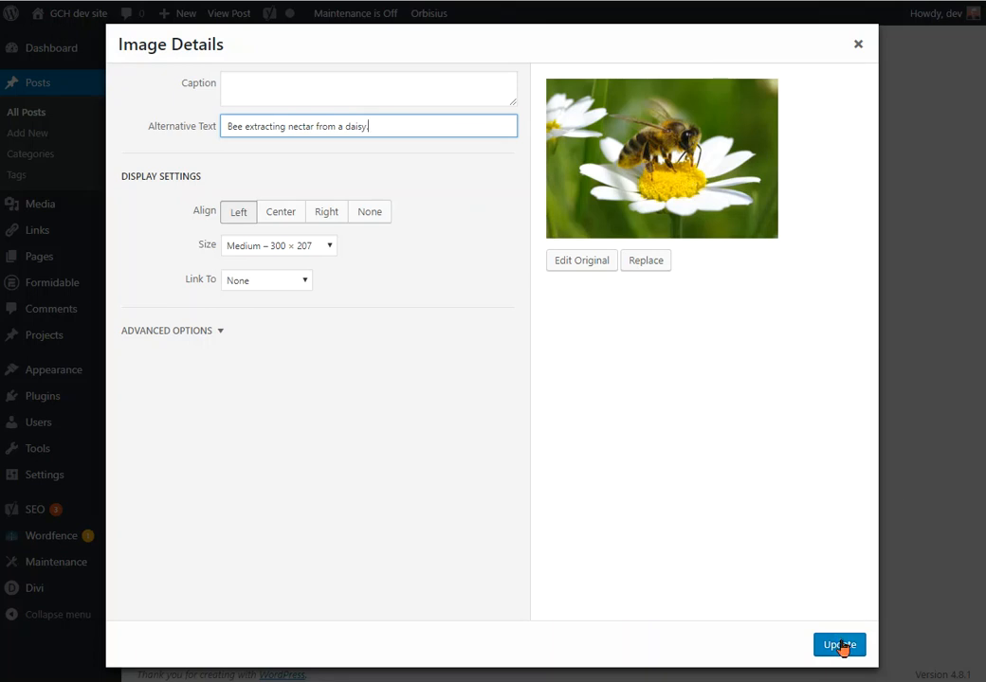
drag(222, 45, 117, 43)
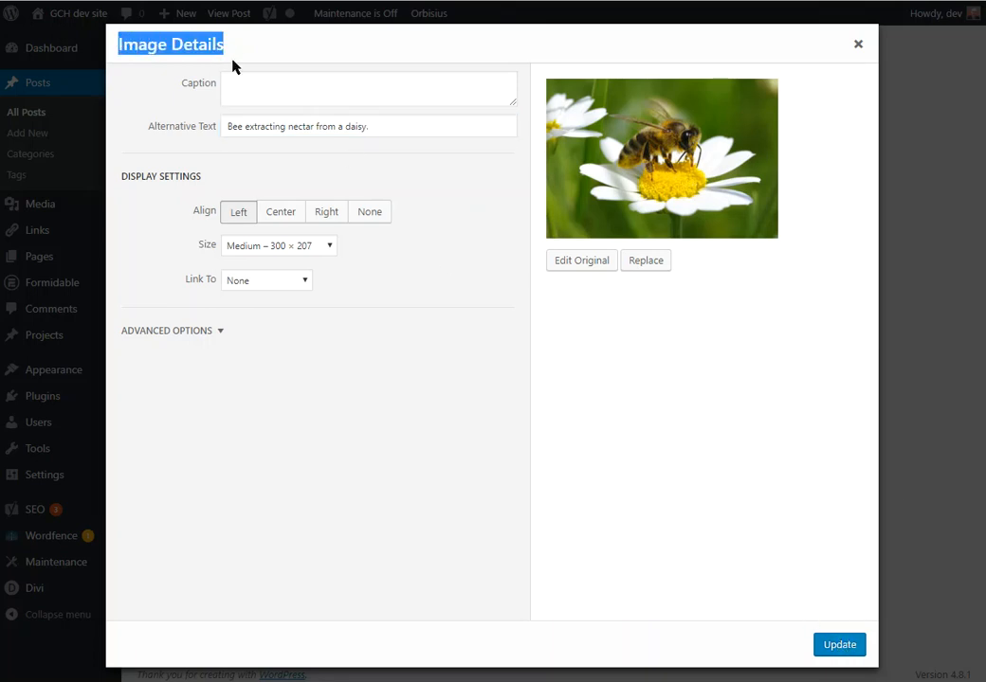
click(838, 648)
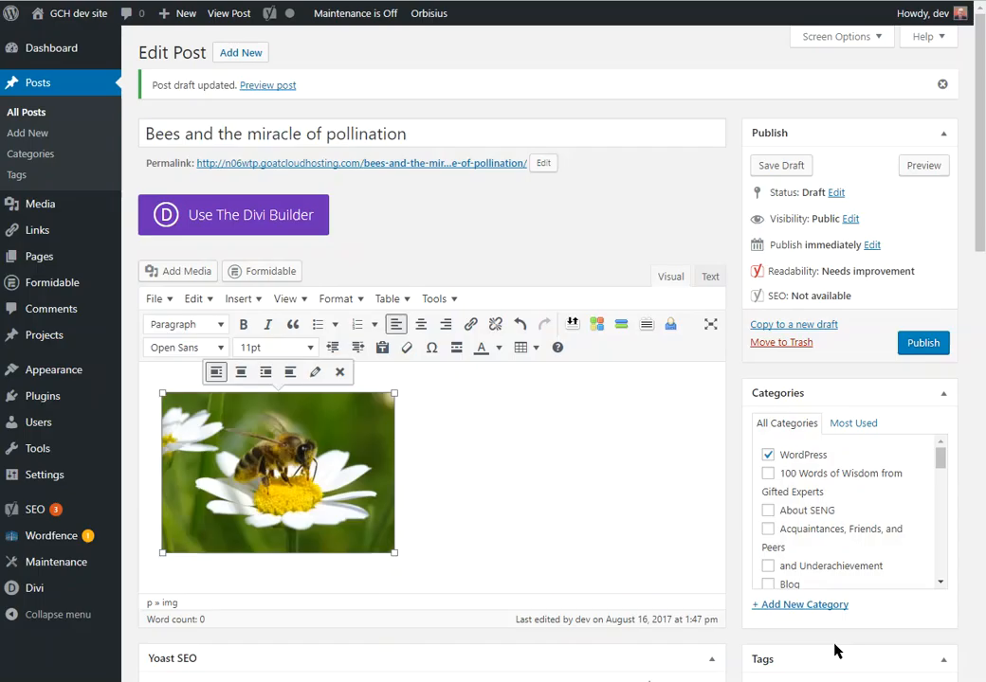
click(786, 167)
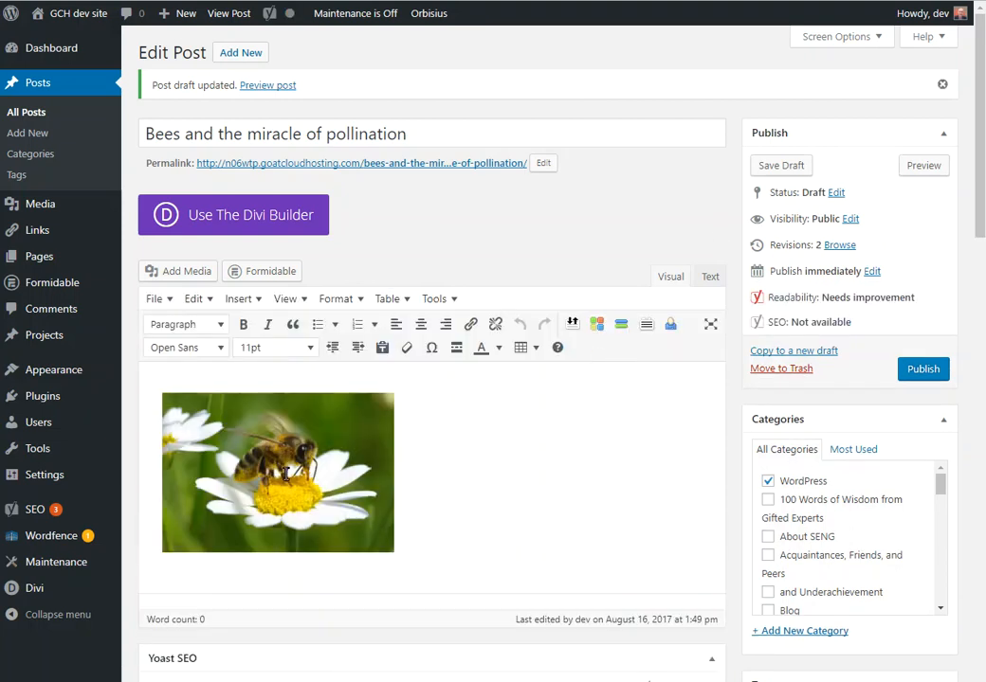
Step: Reopen the image details of the bee picture in the saved post and check its alternative text
click(283, 470)
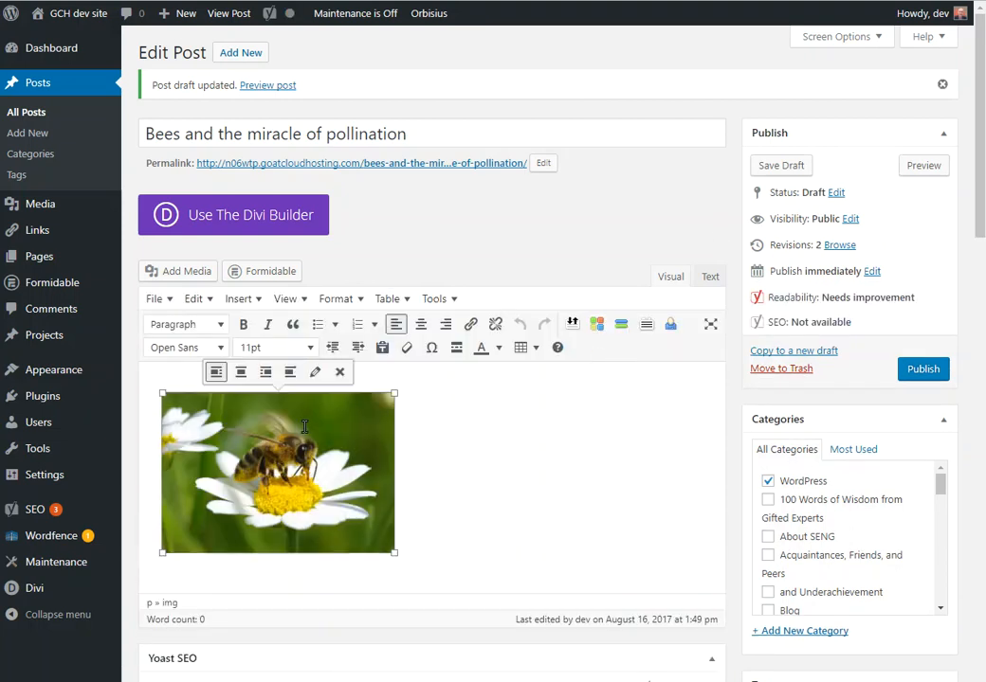
click(314, 374)
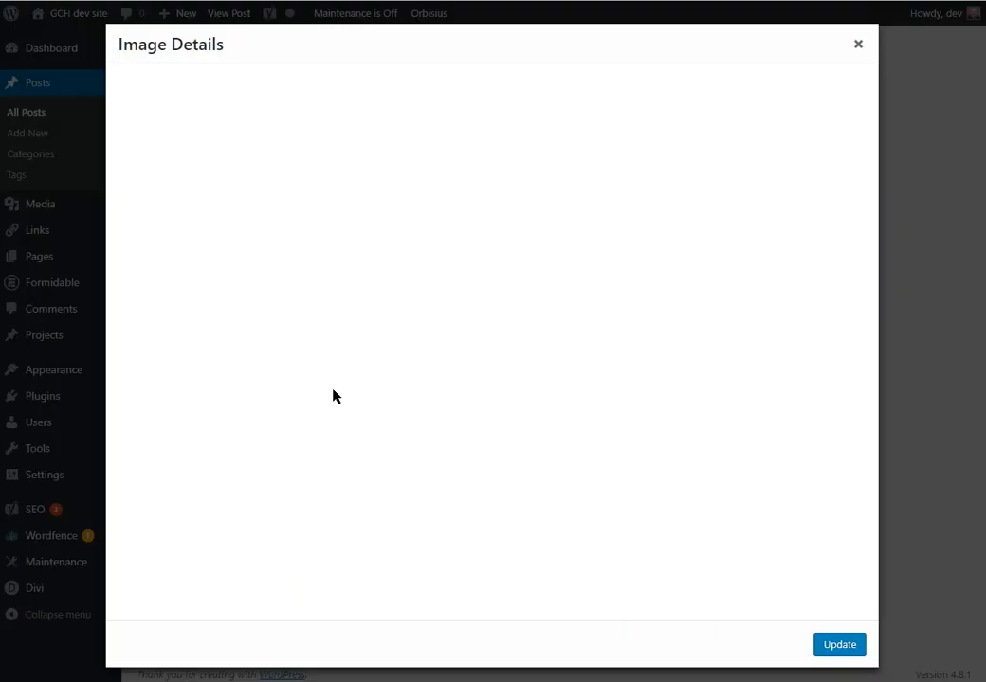
click(393, 129)
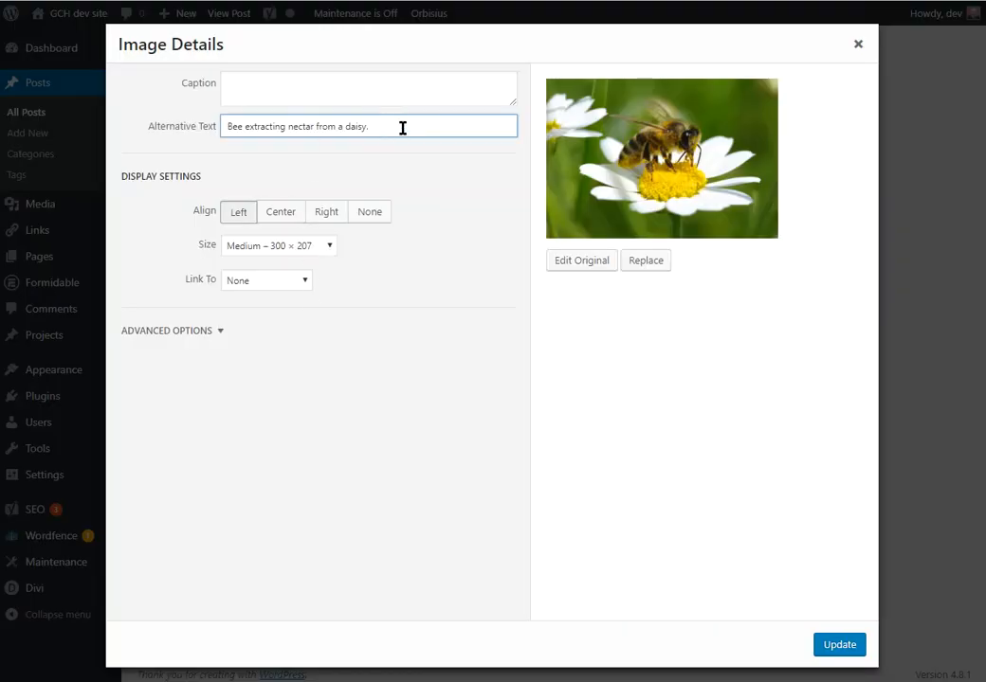
click(858, 47)
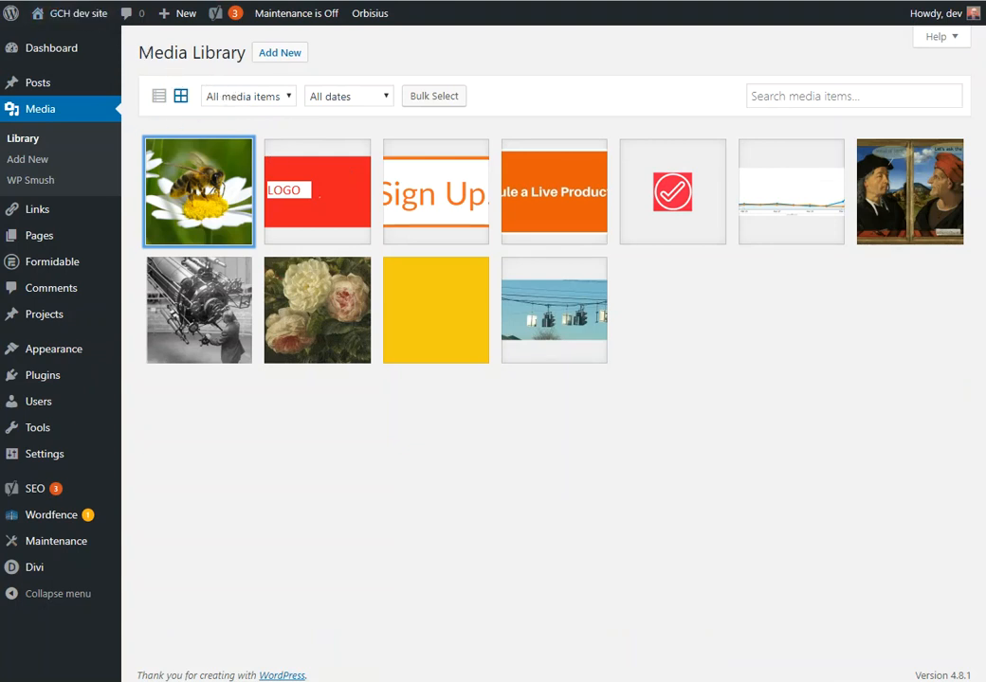
Step: Refresh the media library and read the bee-daisy image's full alt text in its attachment details through to the end
key(F5)
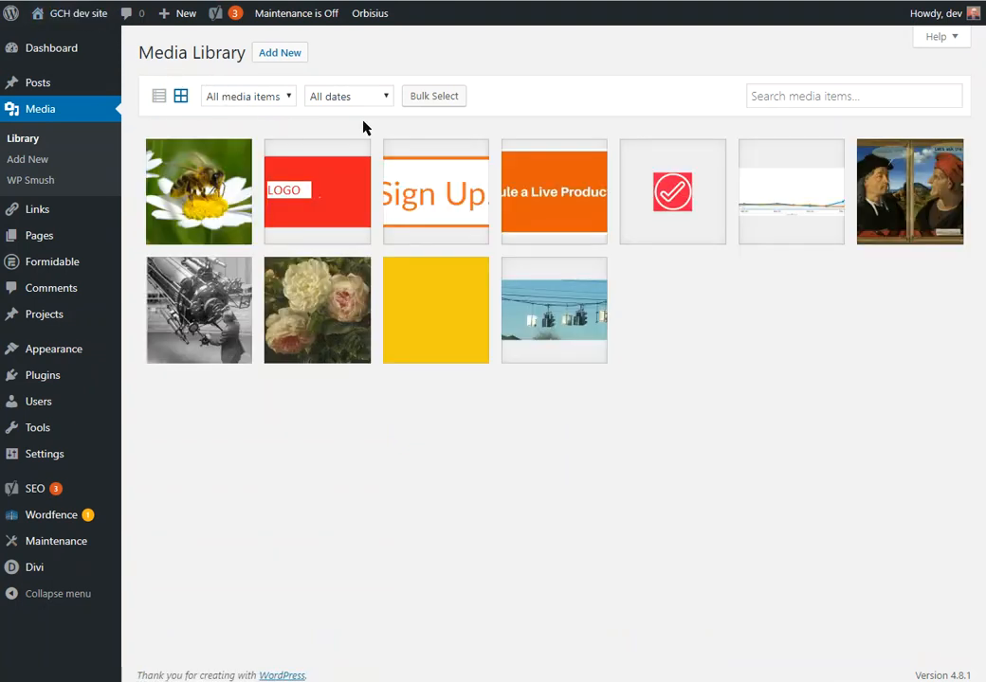
click(201, 197)
click(846, 283)
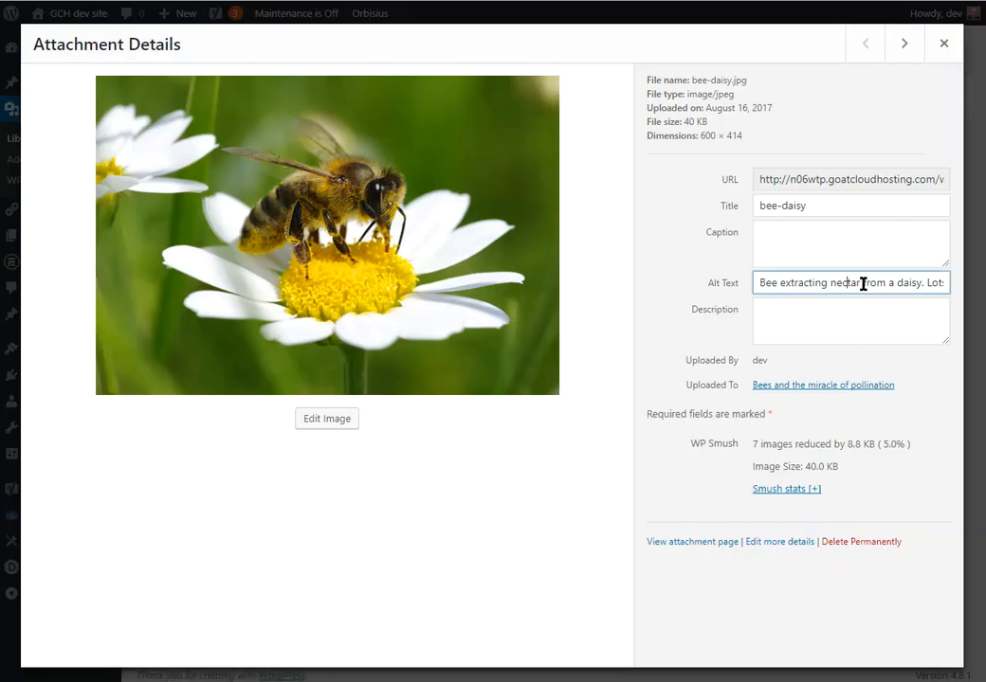
key(Right)
key(Right)
key(Right)
key(Right)
key(Right)
key(Right)
key(Right)
key(Right)
key(Right)
key(Right)
key(Right)
key(Right)
key(Right)
key(Right)
key(Right)
key(Right)
key(Right)
key(Right)
key(Right)
key(Right)
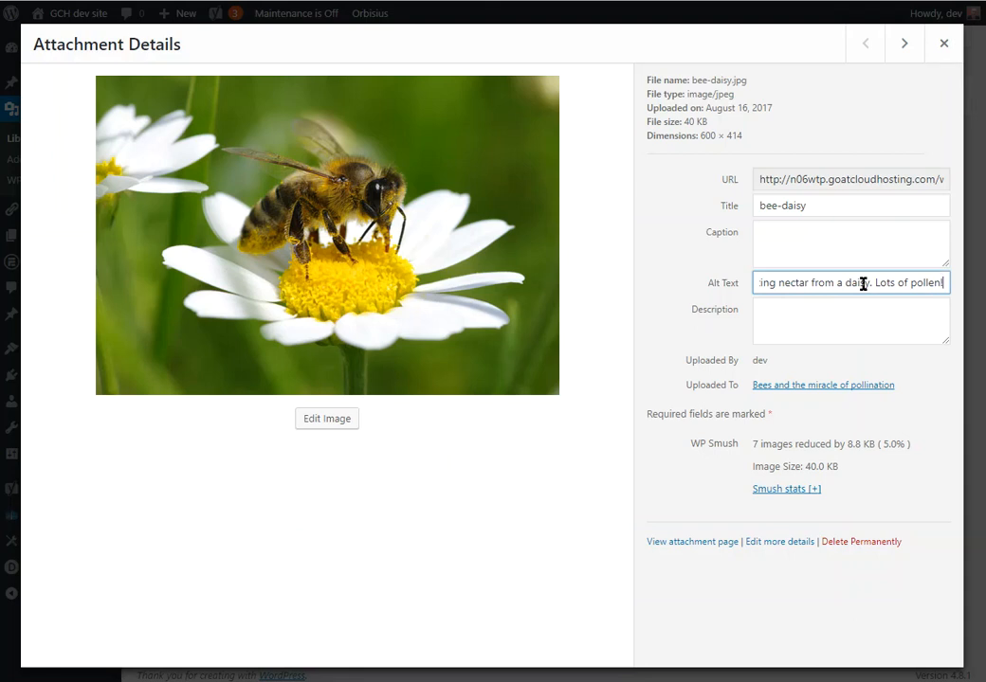
Step: Leave the bee-daisy attachment details and create a new post titled "Pollen I love it!"
click(942, 46)
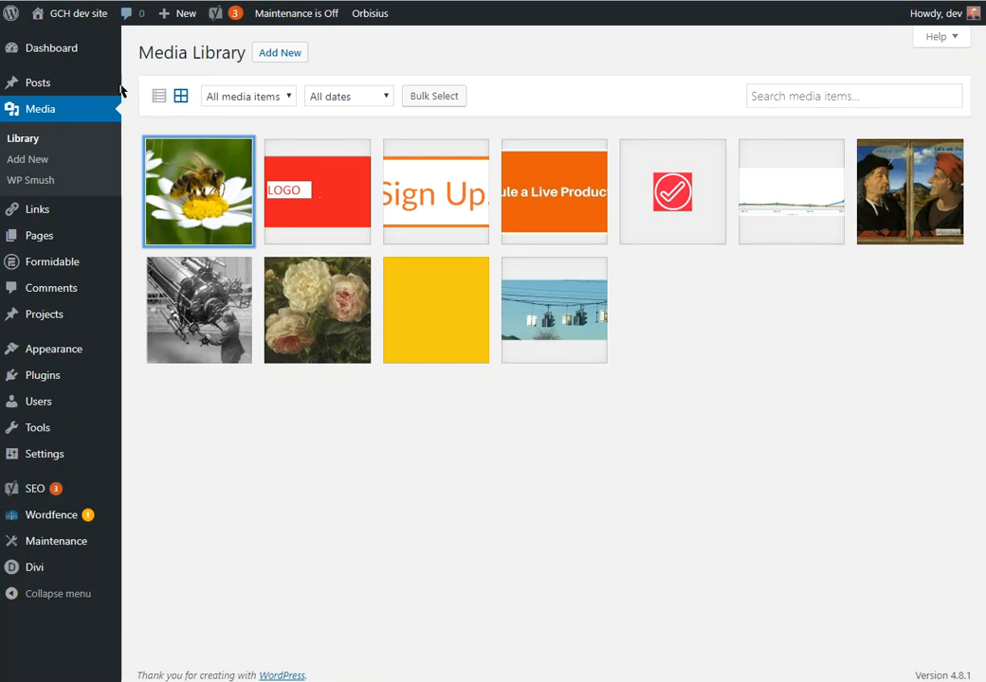
mouse_move(36, 93)
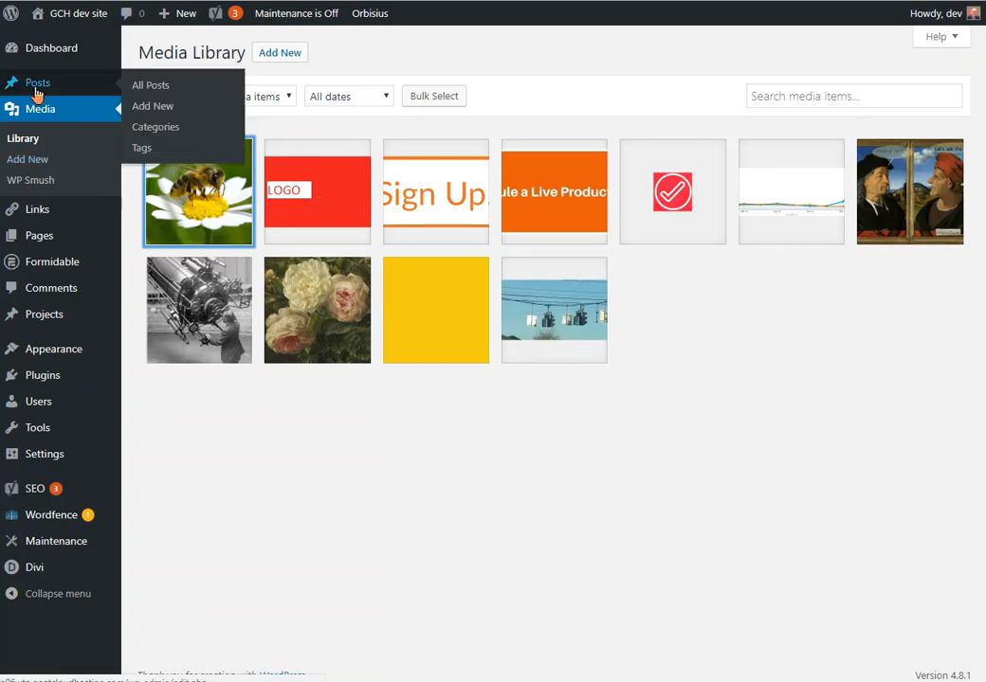
click(149, 108)
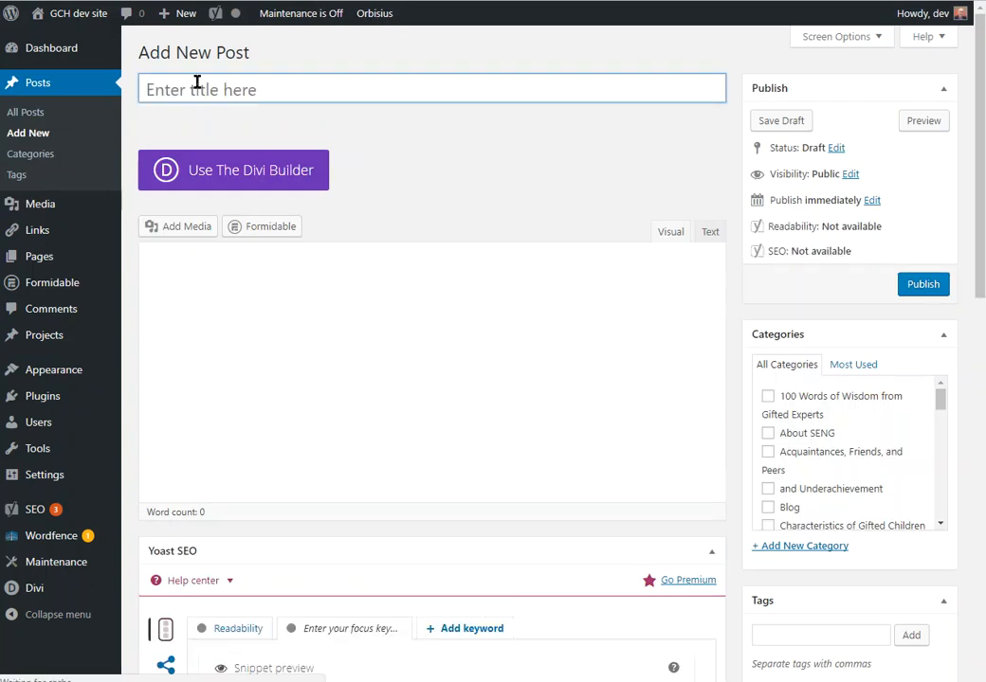
text(Po)
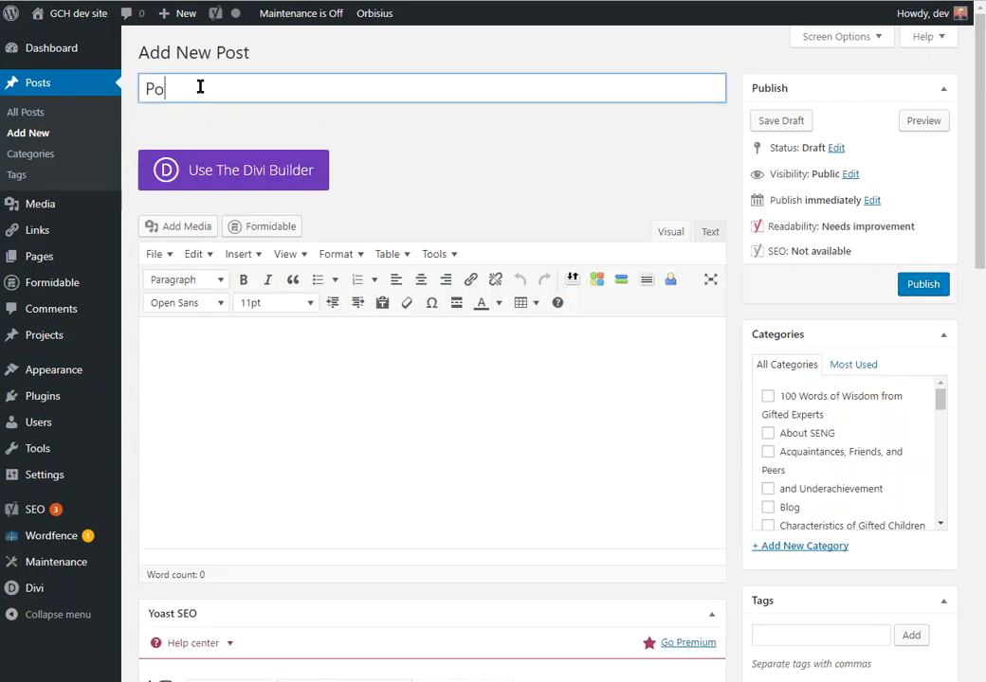
text(llen I love it!)
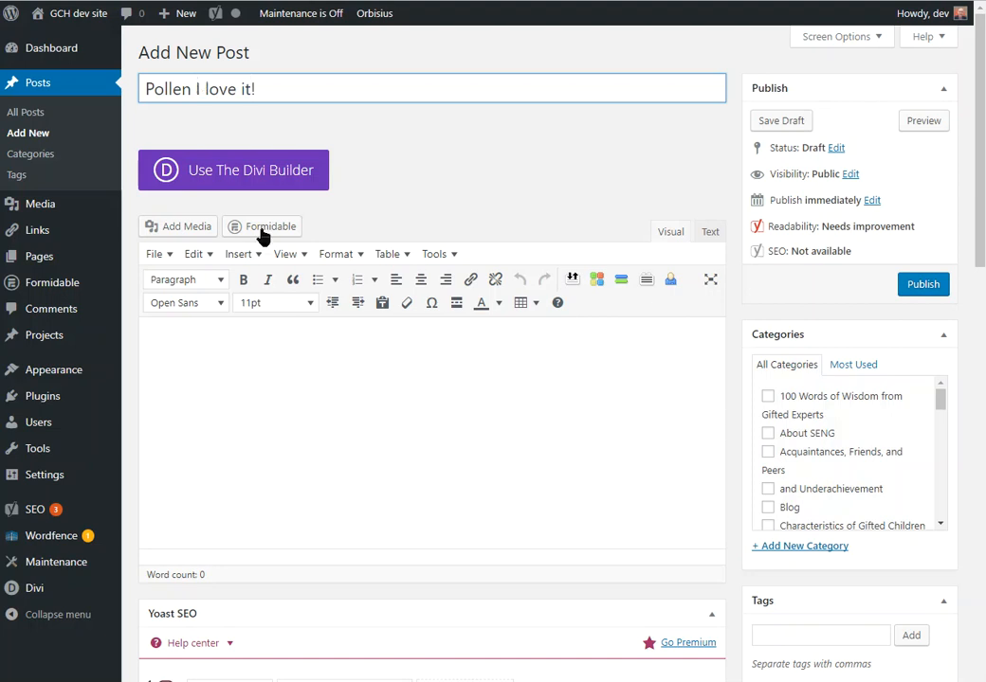
Step: Start adding media in the new post's body and select the bee-daisy image from the media library
click(238, 339)
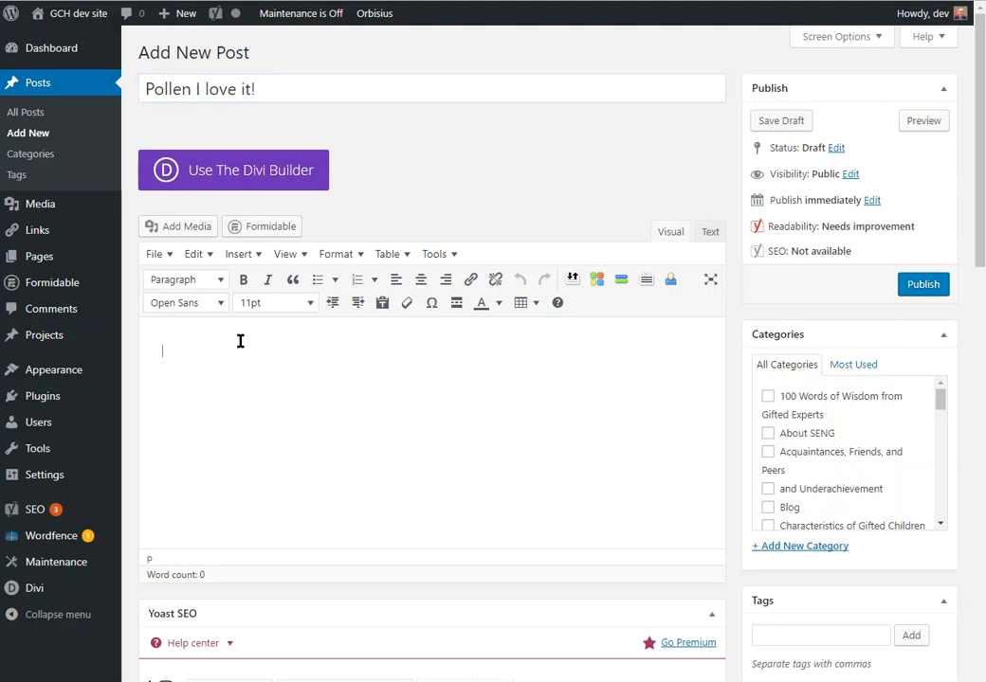
click(181, 230)
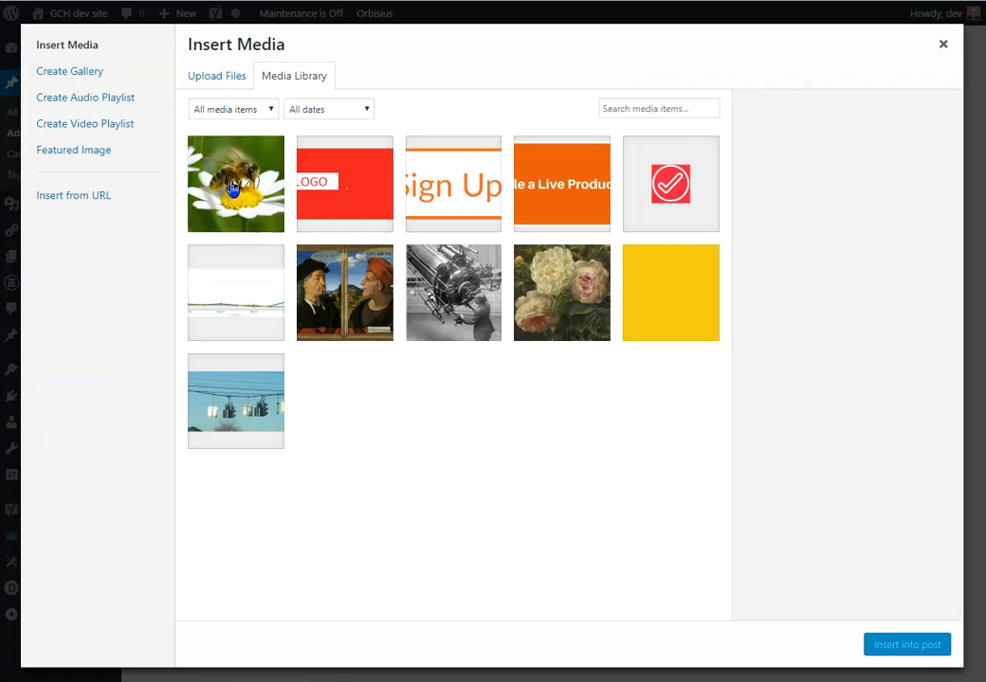
click(231, 188)
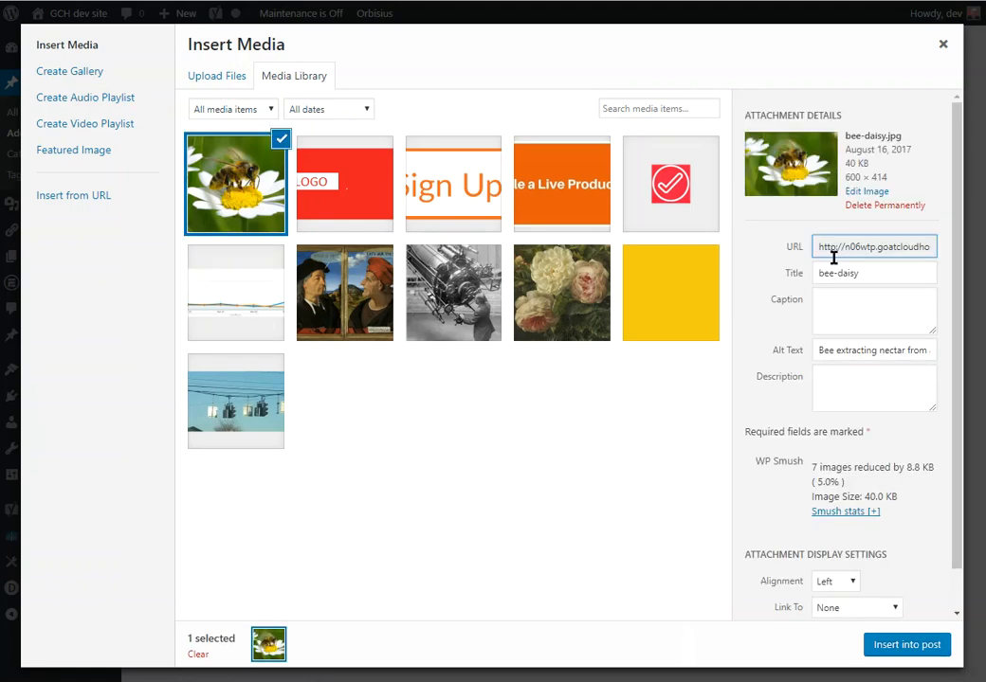
Step: Read the selected bee-daisy image's alt text in its attachment details through to the end
click(851, 350)
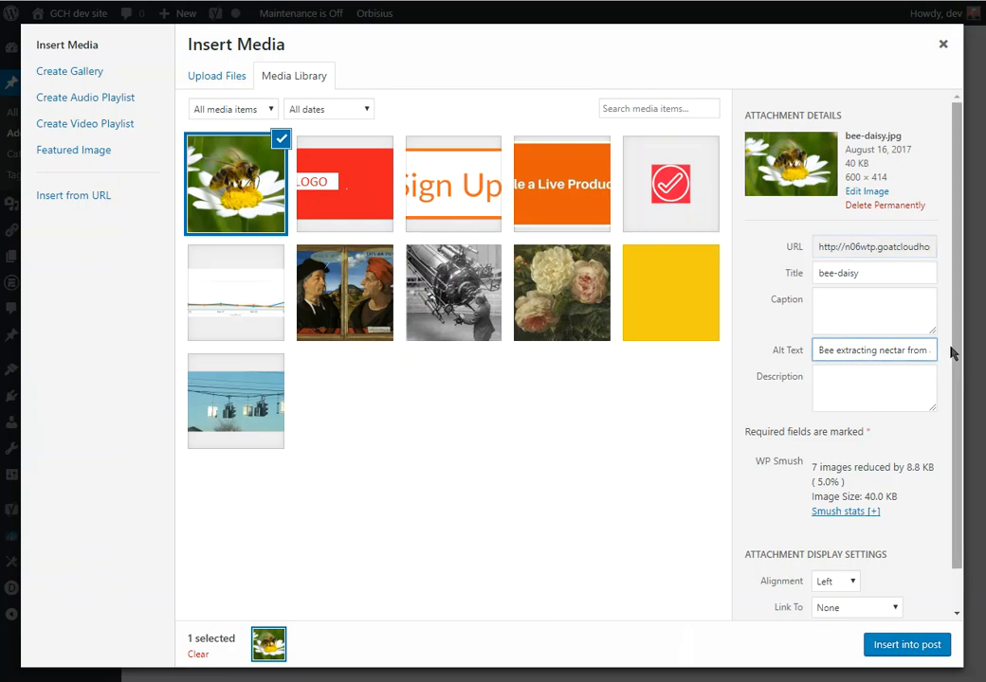
text(cting nectar from a daisy. Lots of pollen)
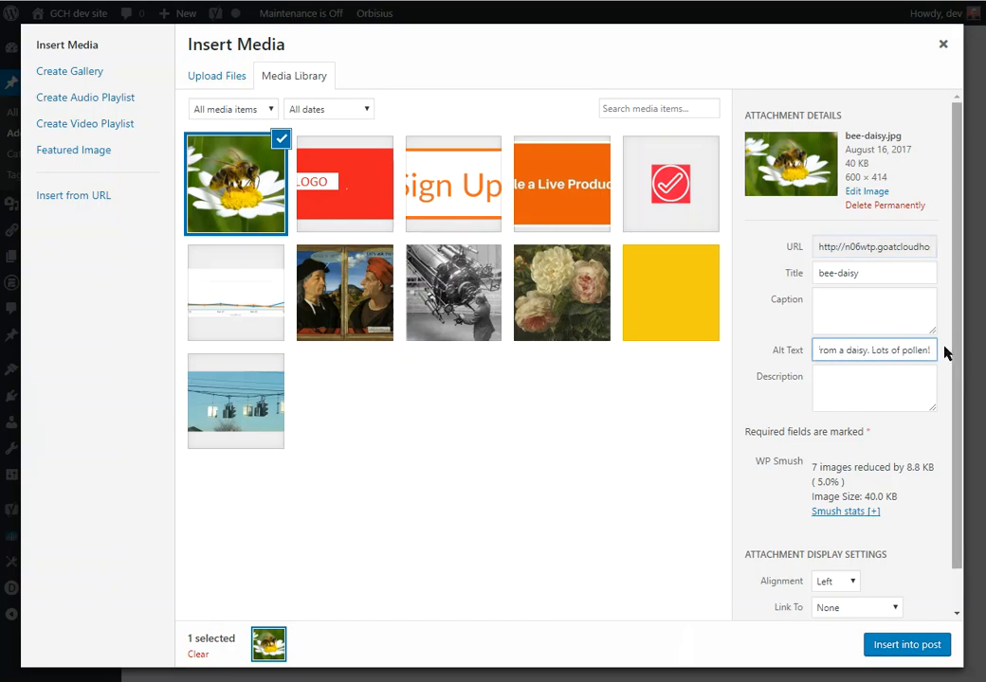
drag(844, 114, 747, 113)
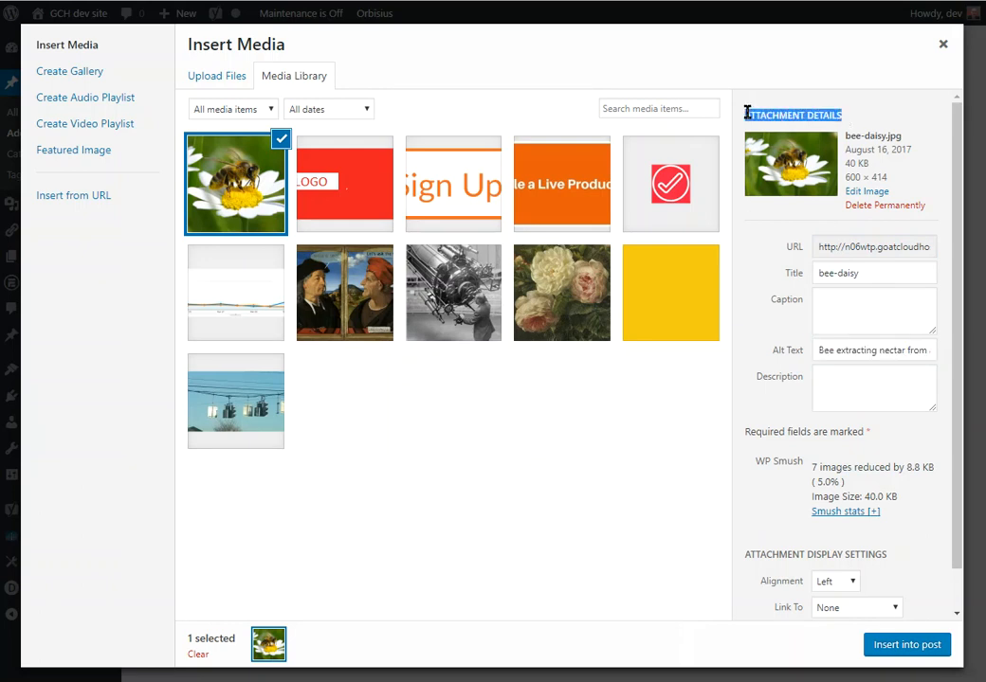
click(926, 349)
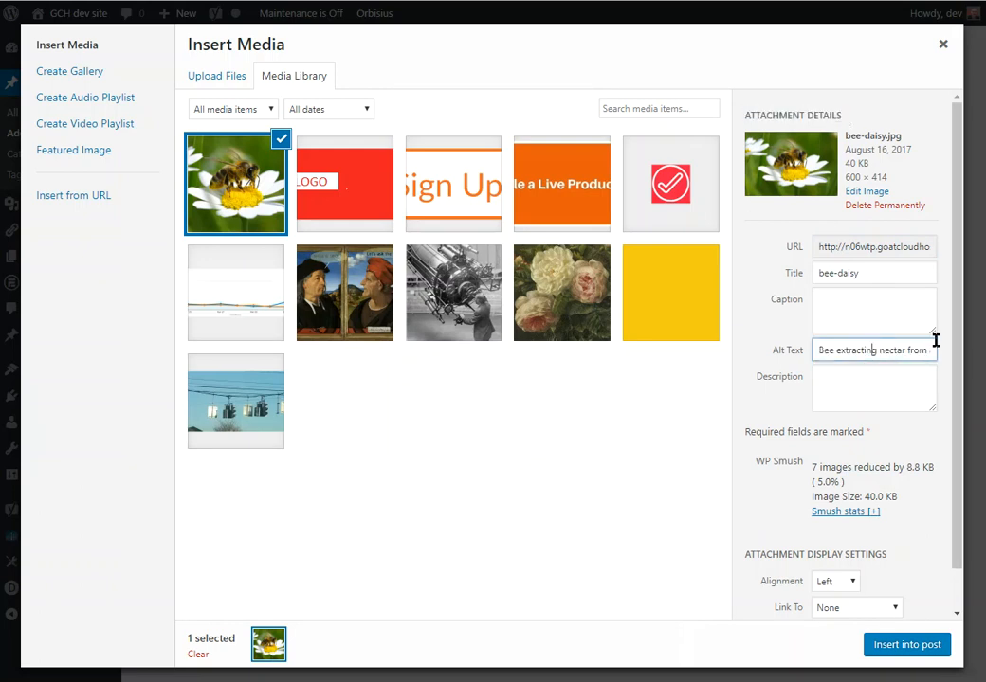
key(Right)
key(Right)
key(Right)
key(Right)
key(Right)
key(Right)
key(Right)
key(Right)
key(Right)
key(Right)
key(Right)
key(Right)
key(Right)
key(Right)
key(Right)
key(Right)
key(Right)
key(Right)
key(Right)
key(Right)
Step: Insert the selected bee image into the post and check the alternative text in its image details
click(908, 650)
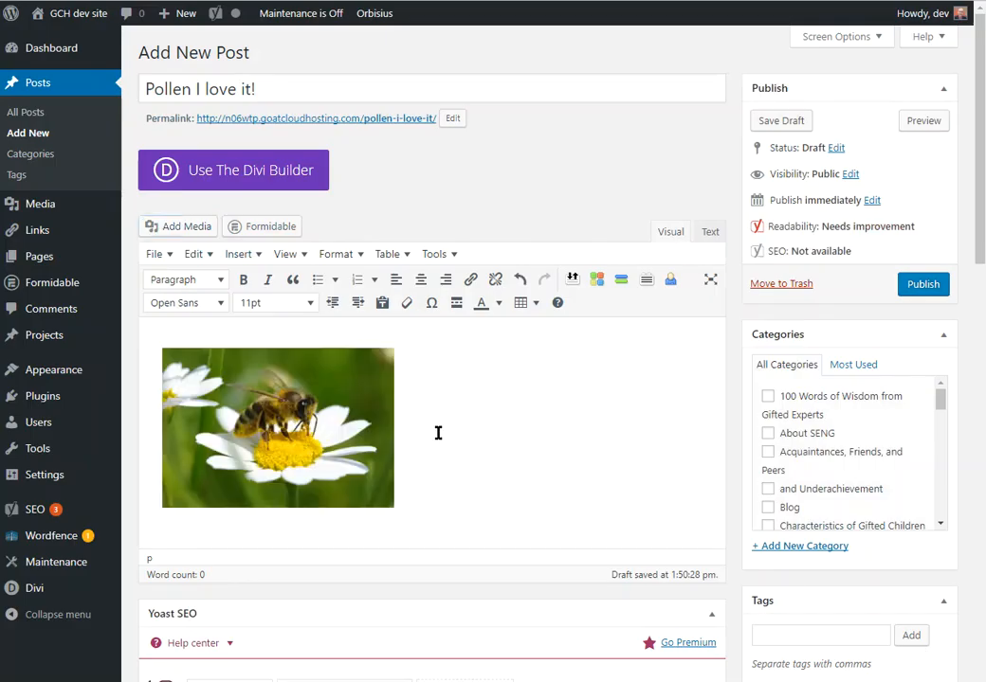
click(274, 420)
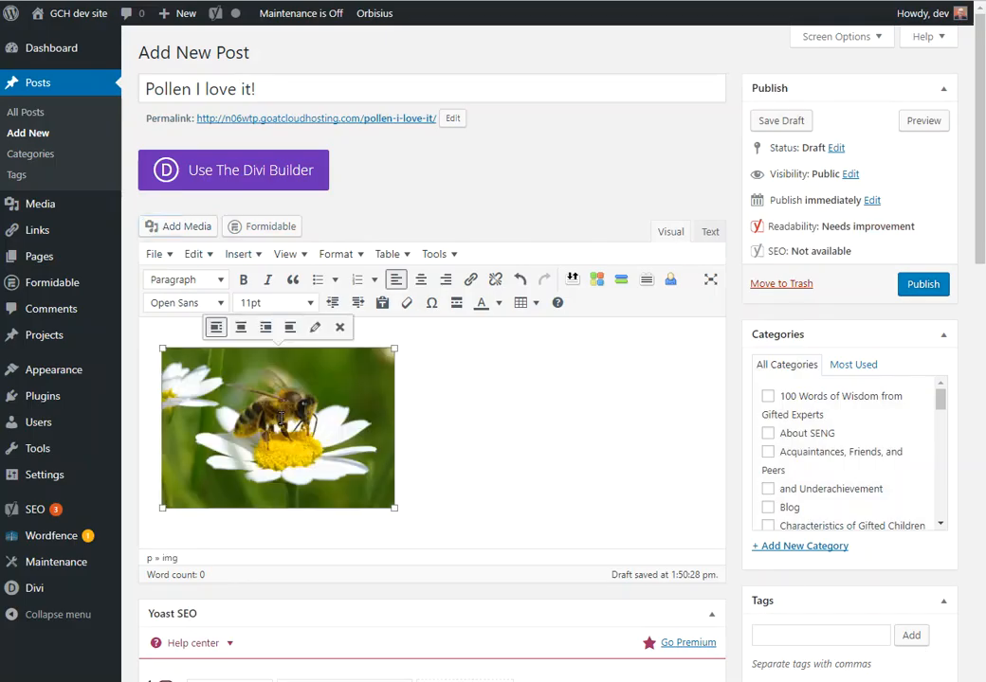
click(316, 342)
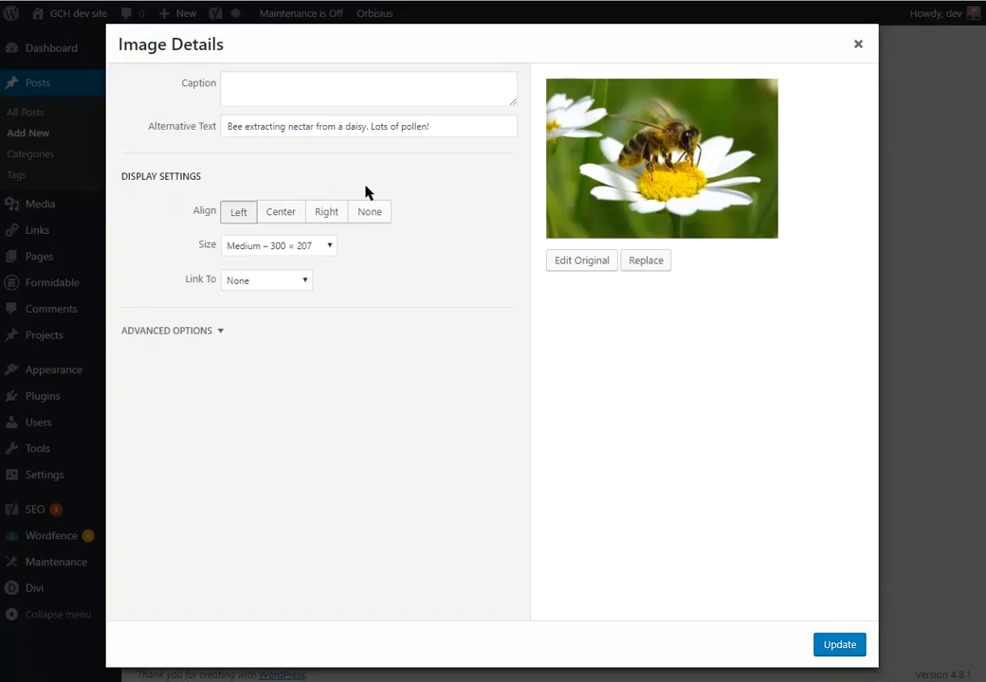
click(389, 128)
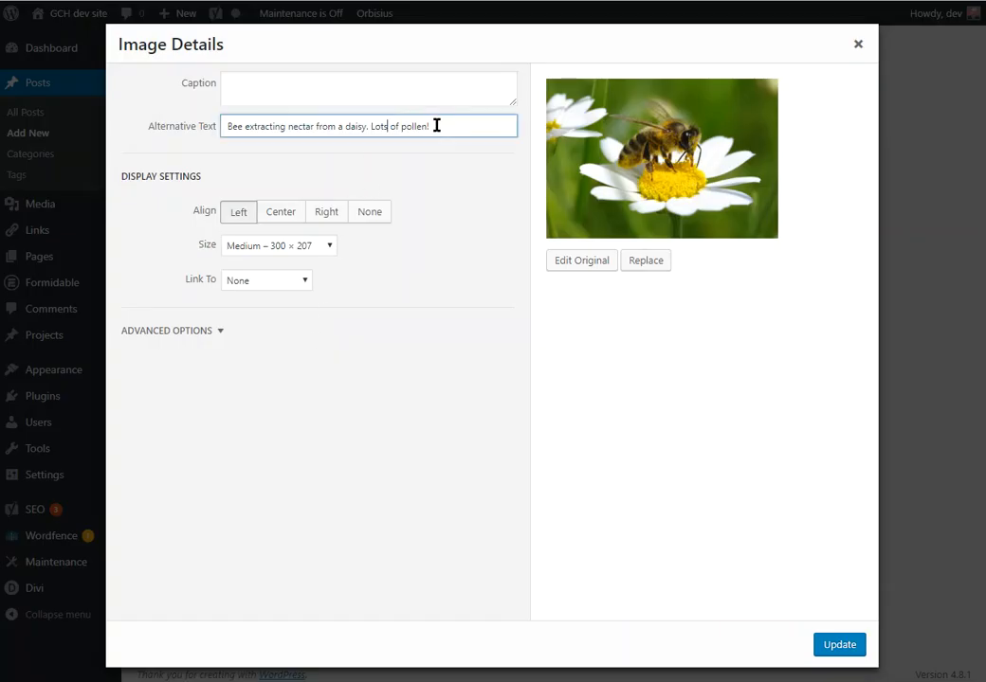
click(856, 48)
click(464, 439)
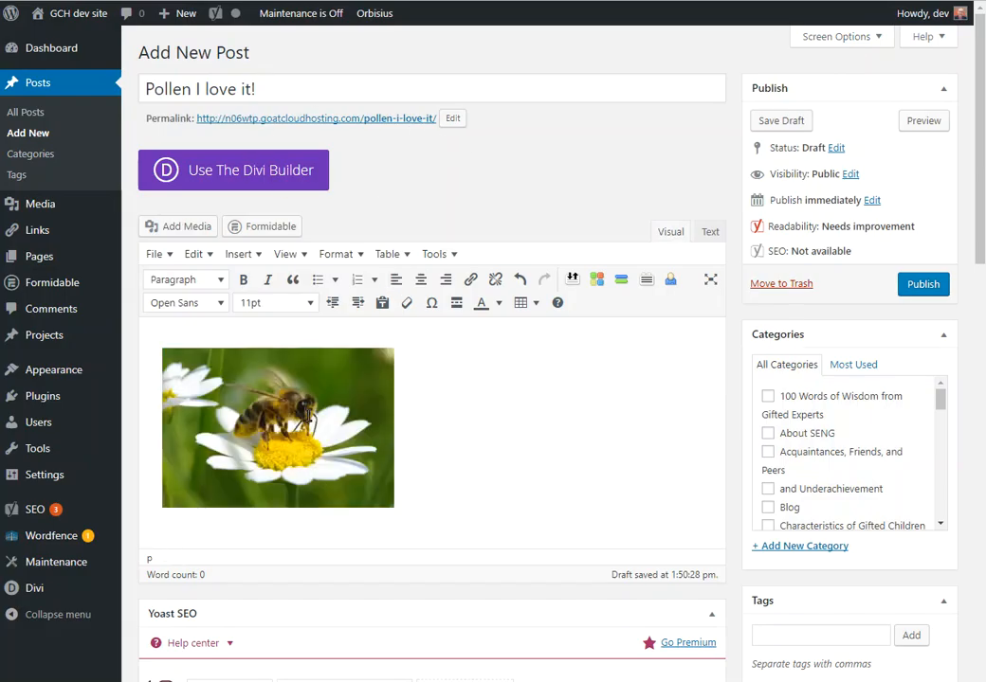
Step: Shorten the alternative text of the bee image in the new post to "Lots of pollen!" and save the draft
click(282, 423)
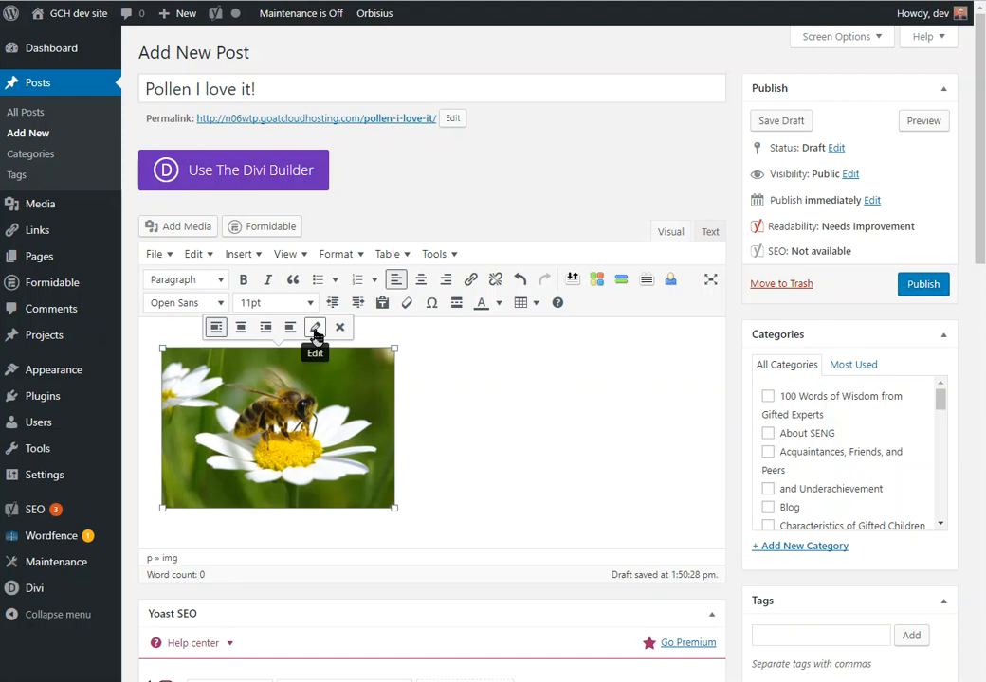
click(316, 329)
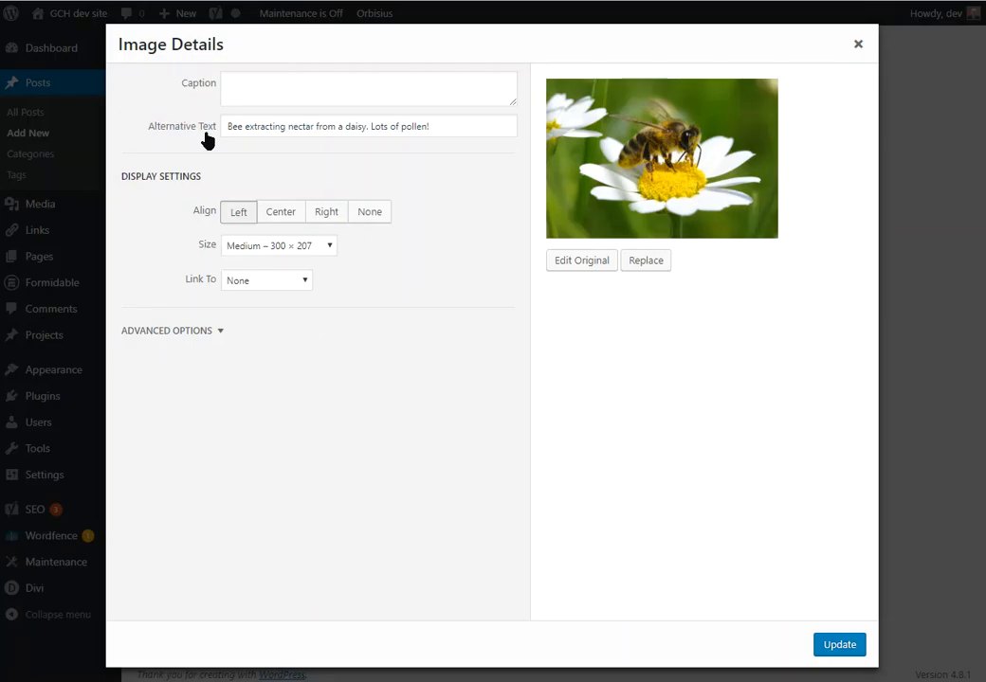
drag(228, 44, 110, 43)
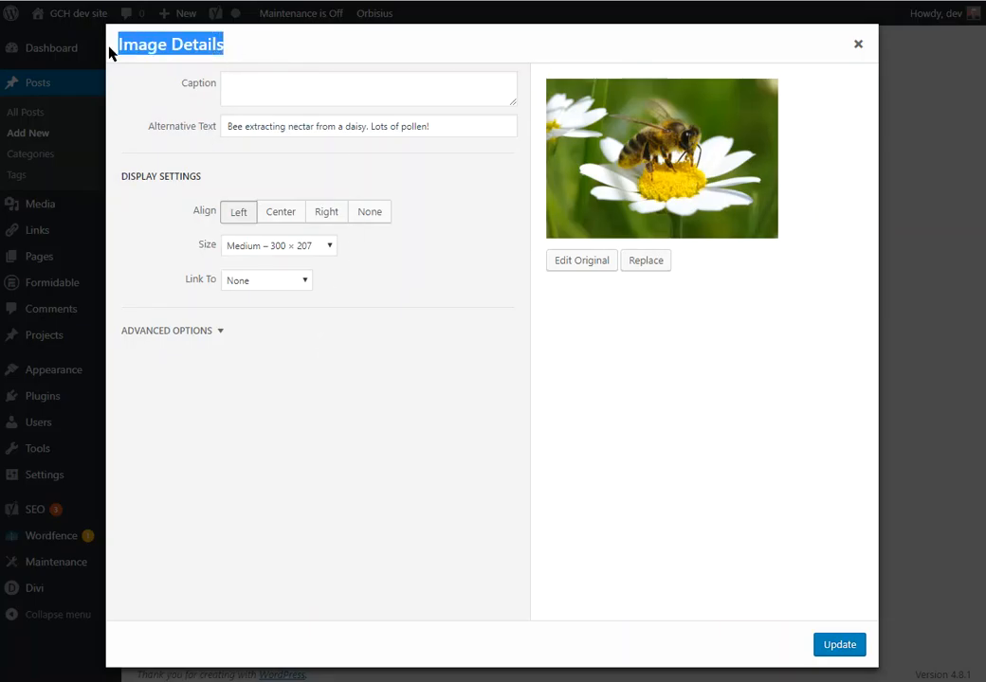
click(376, 126)
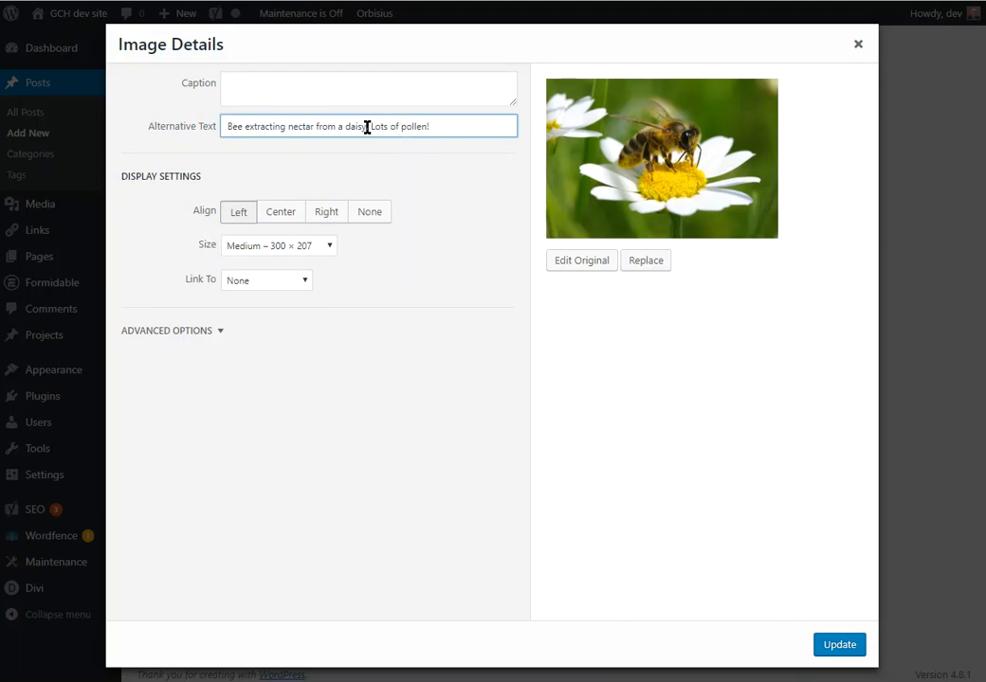
drag(369, 125, 194, 123)
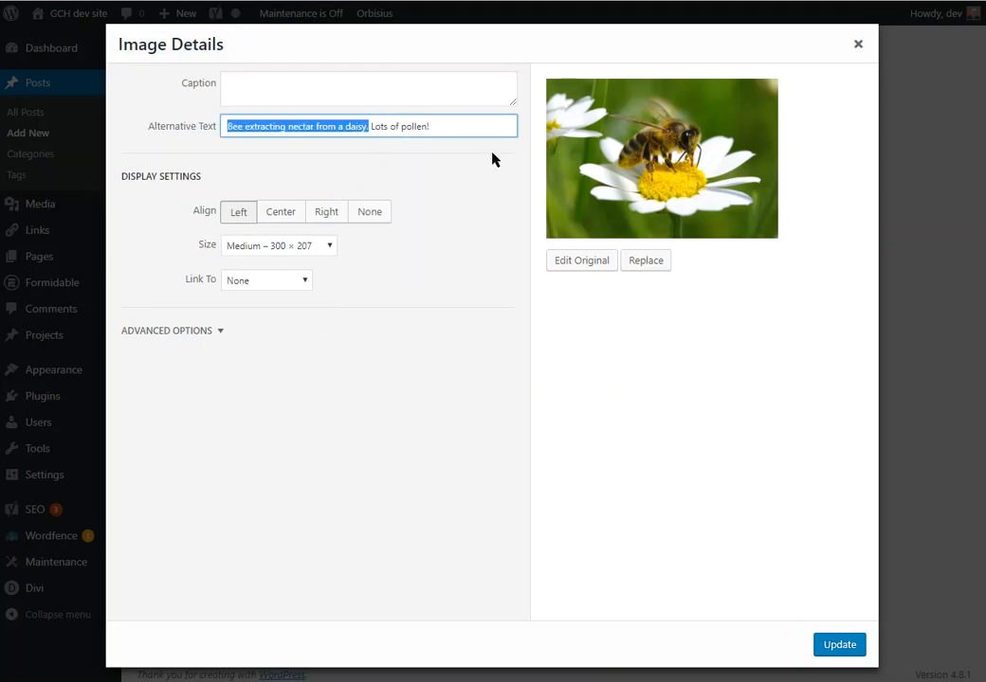
key(BackSpace)
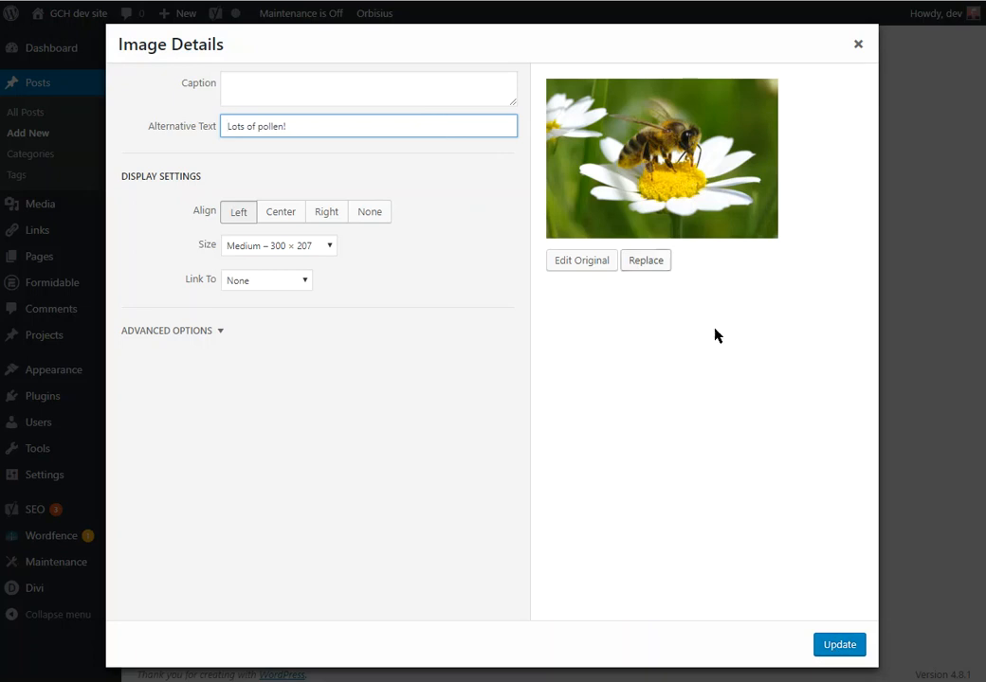
click(839, 645)
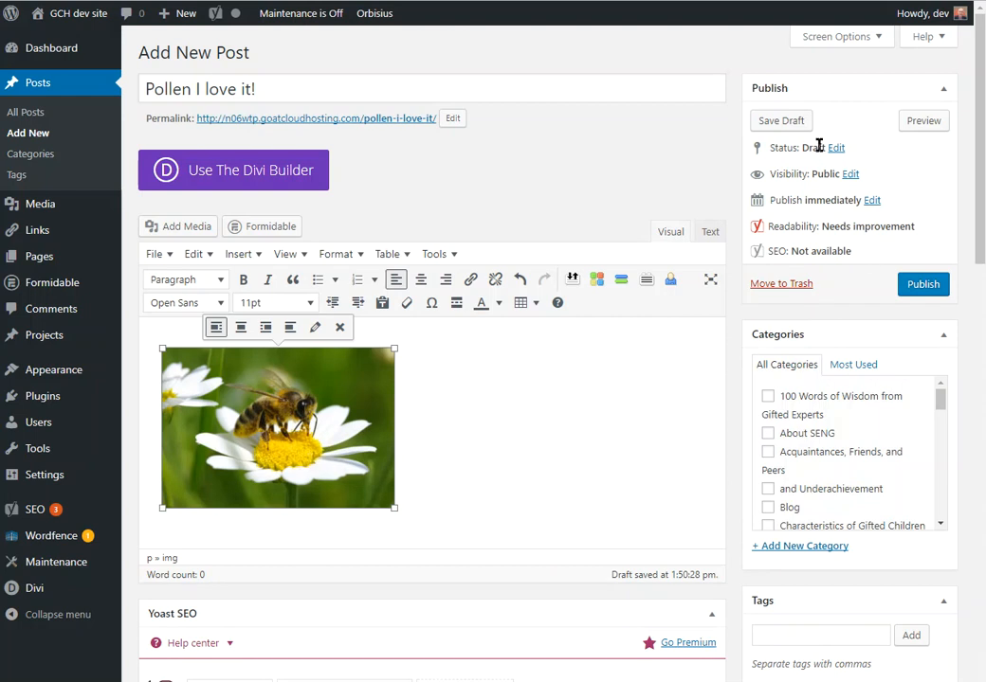
click(775, 123)
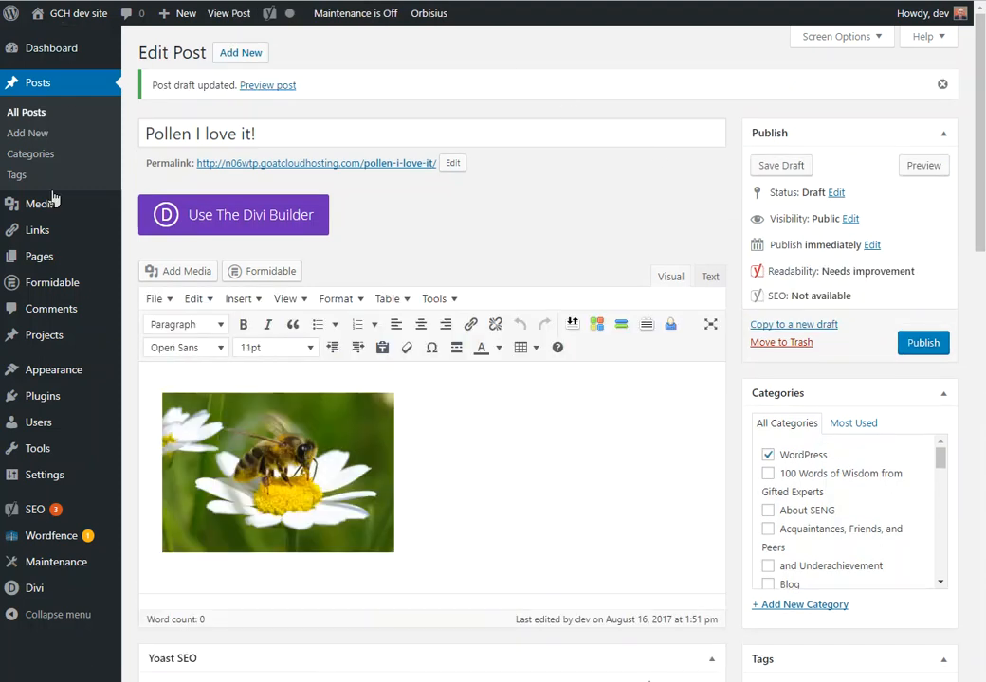
Step: Open the media library in a new tab and refresh it
mouse_move(27, 204)
right_click(124, 207)
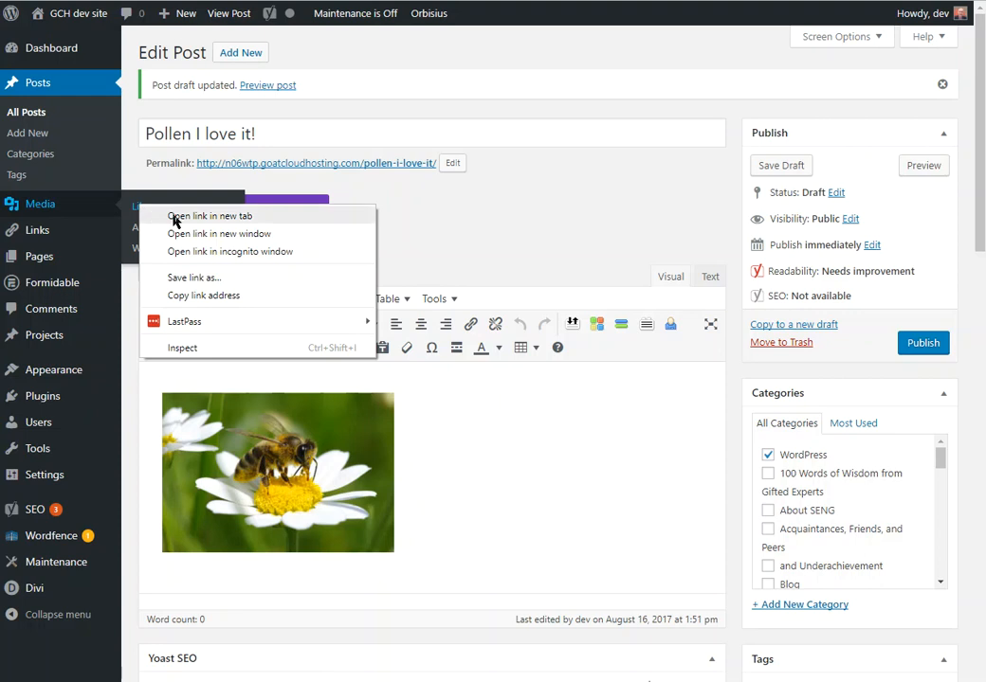
click(176, 215)
key(ctrl+Tab)
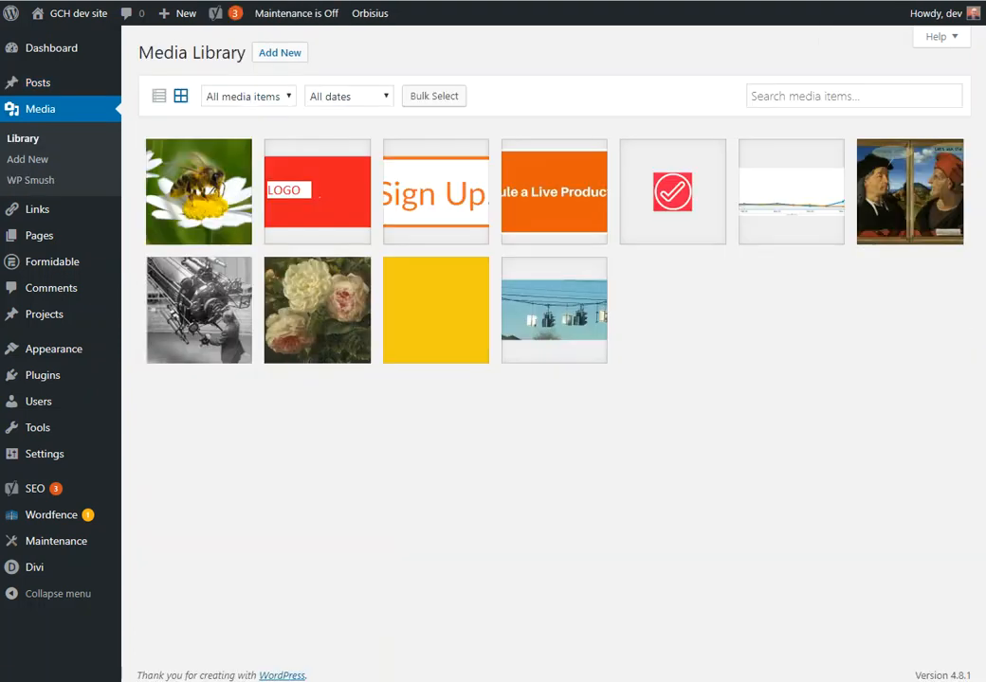
key(F5)
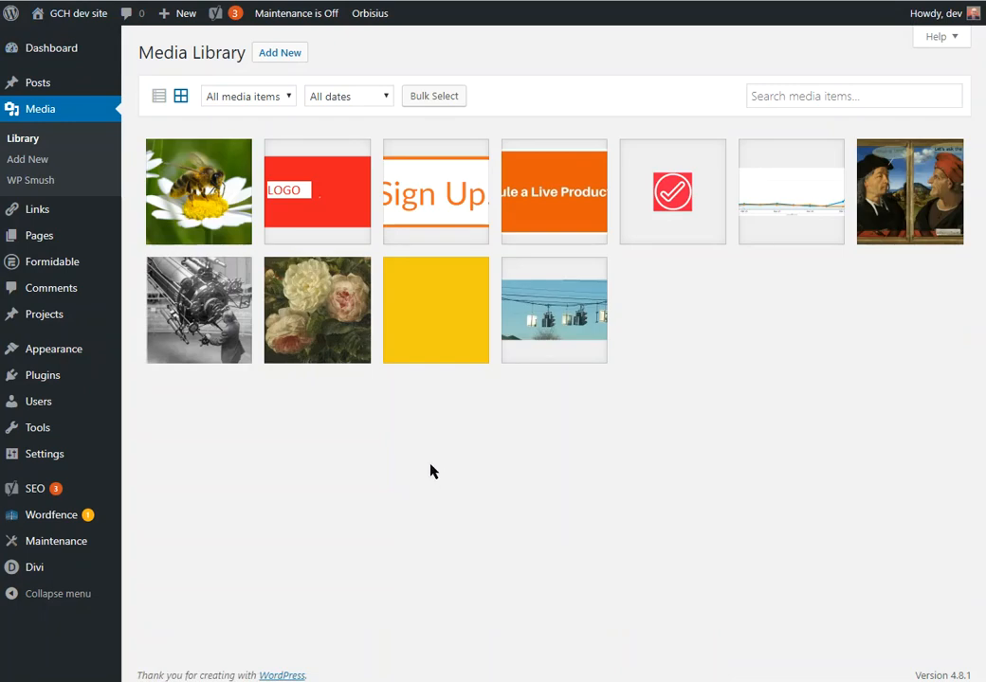
Step: Read the bee-daisy image's full alt text in the library's attachment details, then close the details
click(205, 198)
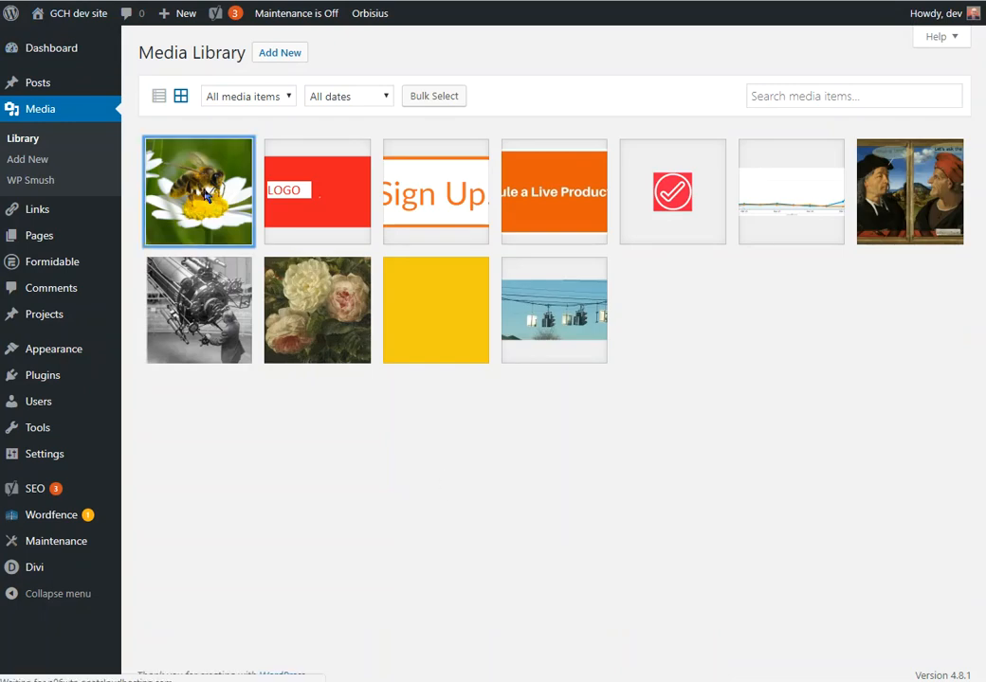
click(823, 283)
key(Right)
text(s of pollen)
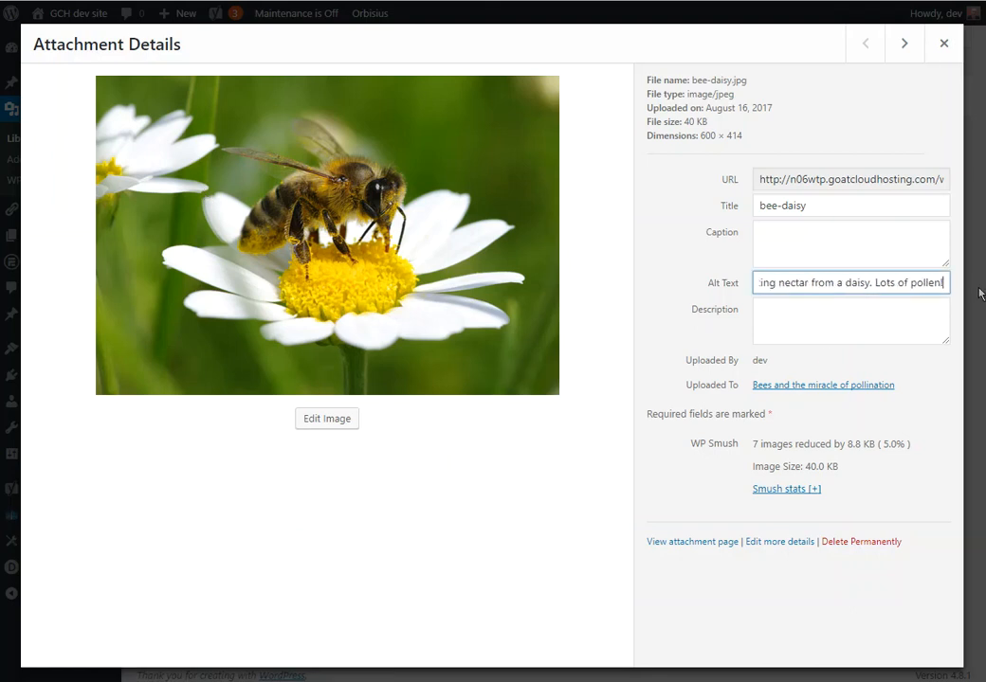
click(132, 40)
triple_click(131, 40)
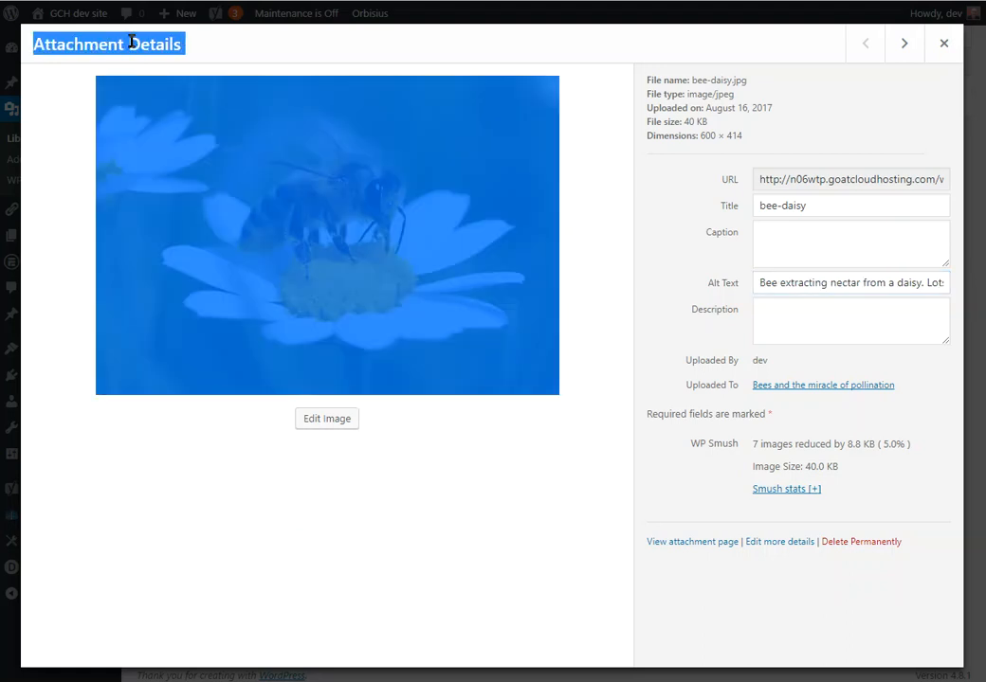
click(244, 49)
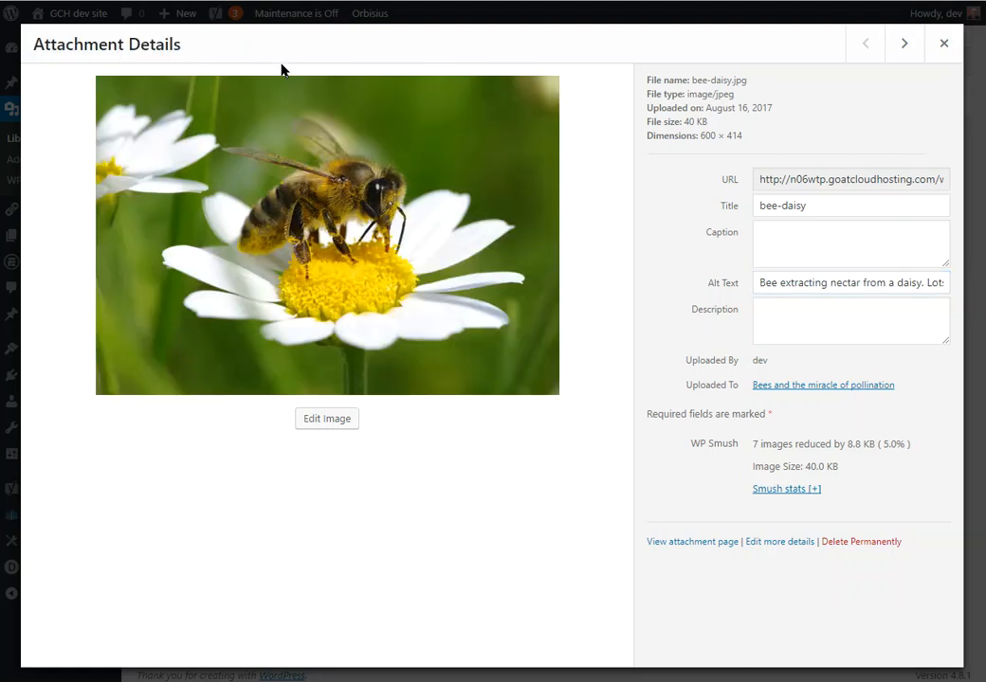
click(942, 48)
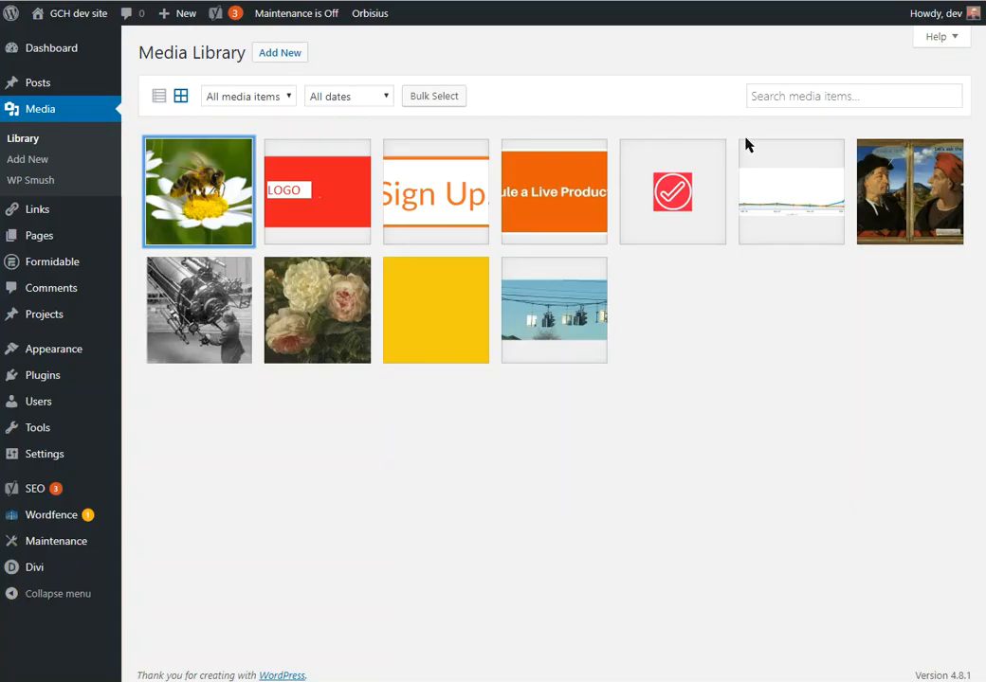
Step: Examine the alt text field in the SAMPLE-LOGO image's attachment details and close them
click(309, 193)
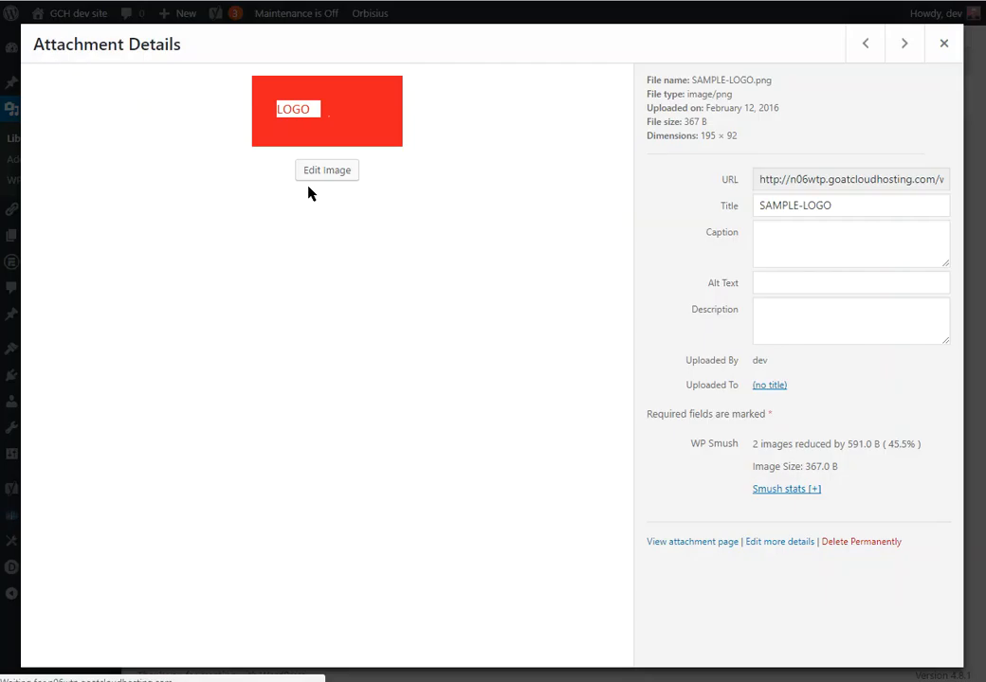
click(831, 285)
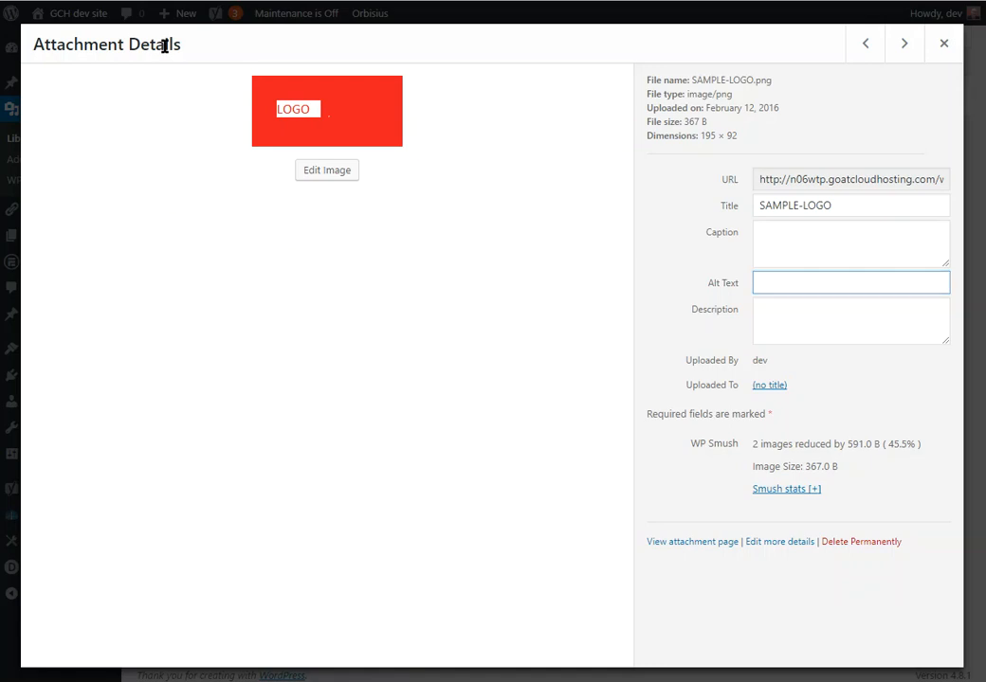
drag(164, 44, 33, 44)
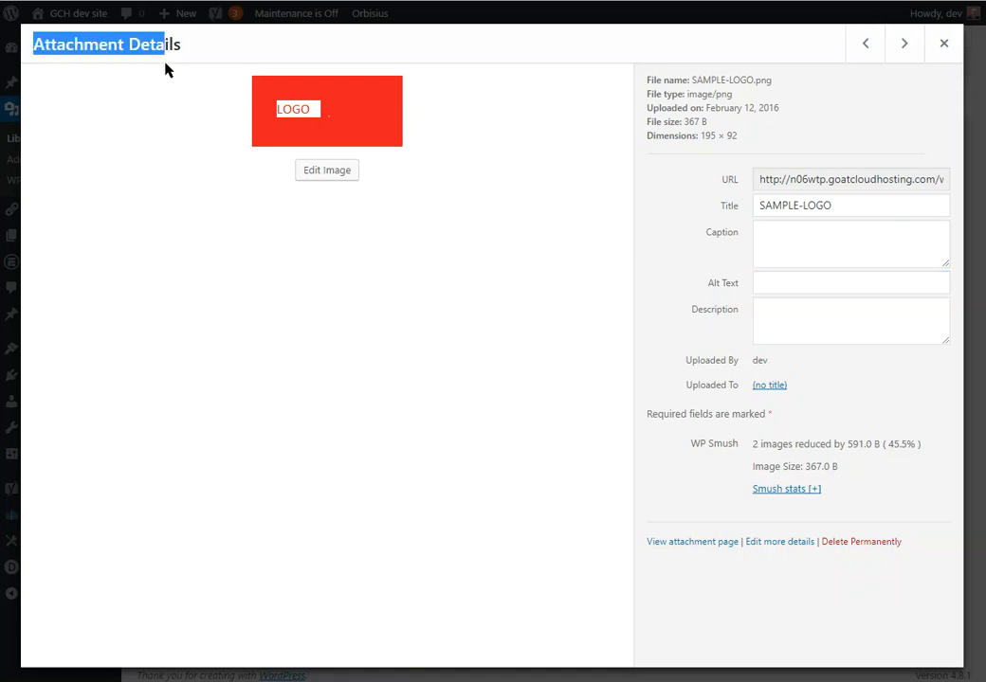
click(209, 47)
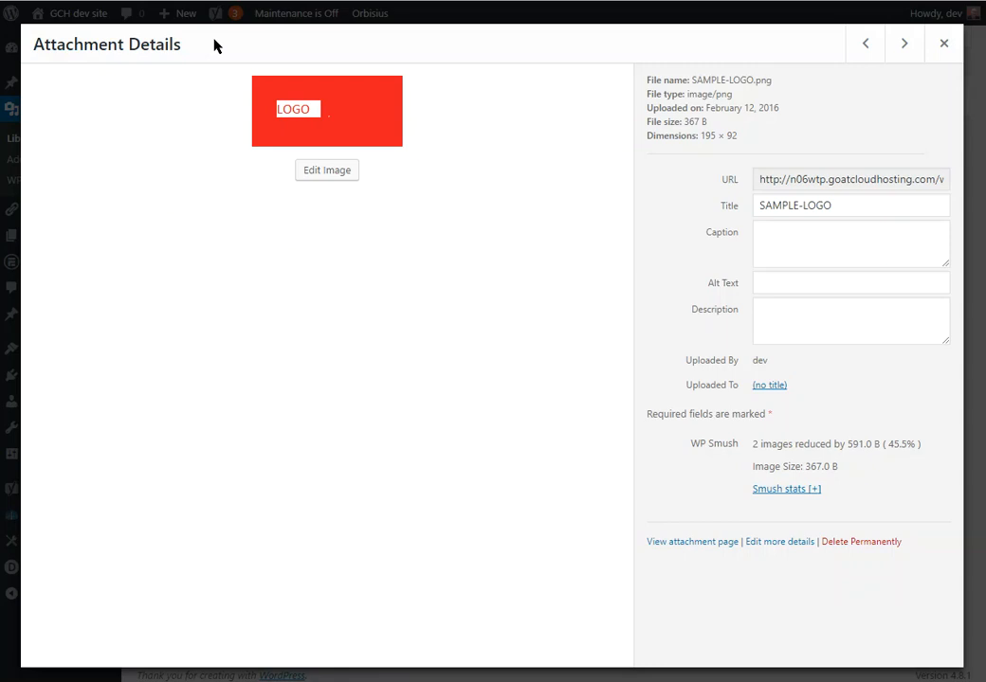
click(944, 43)
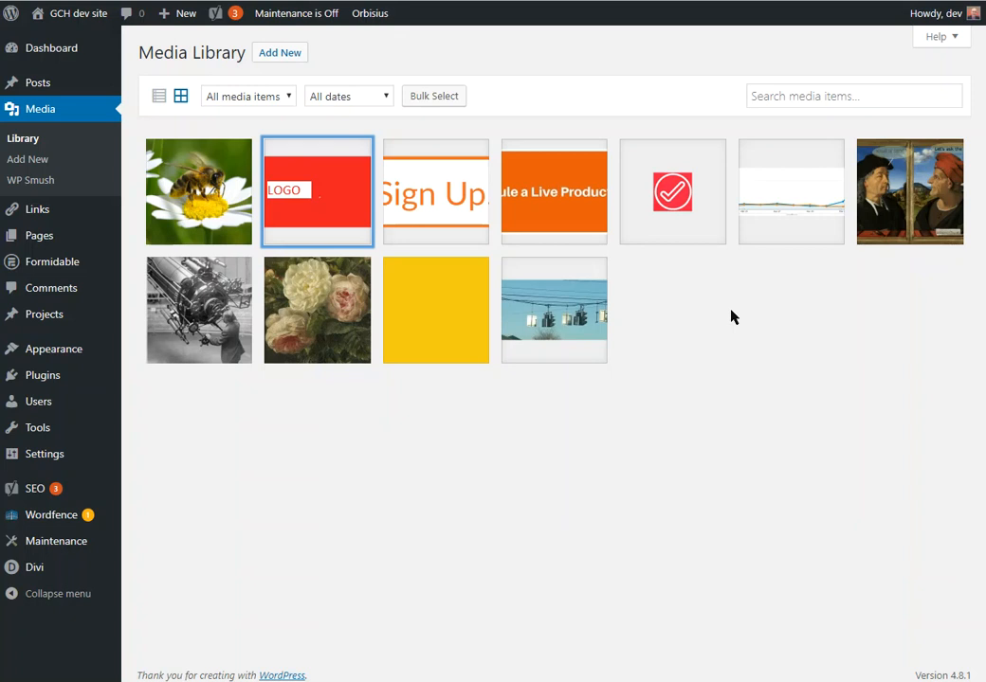
drag(0, 336, 961, 401)
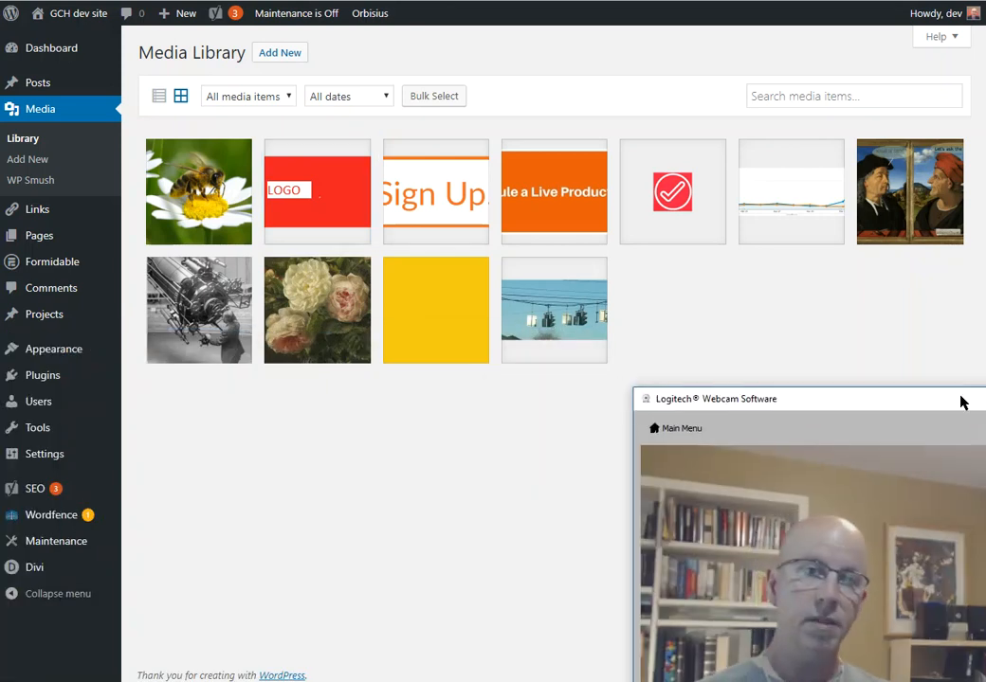